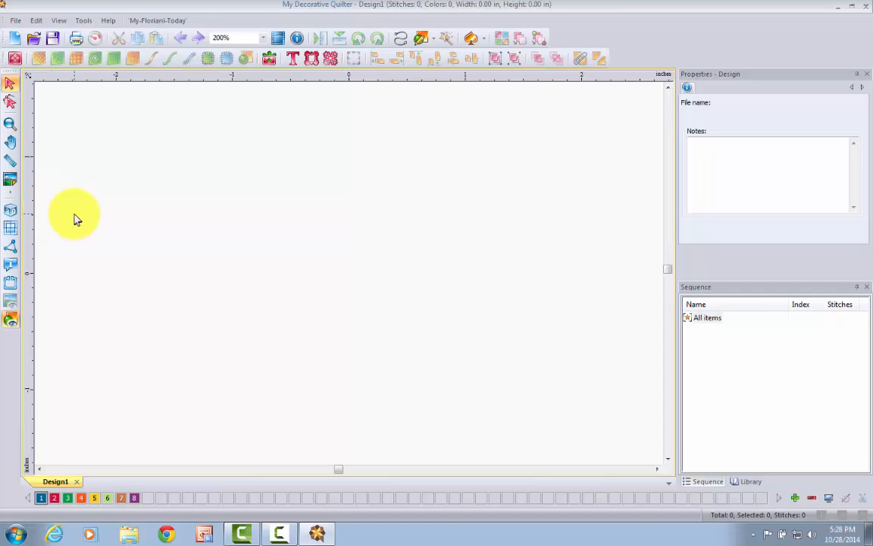
Toggle the grid display on and off, and choose inches as the ruler unit.
left_click(10, 227)
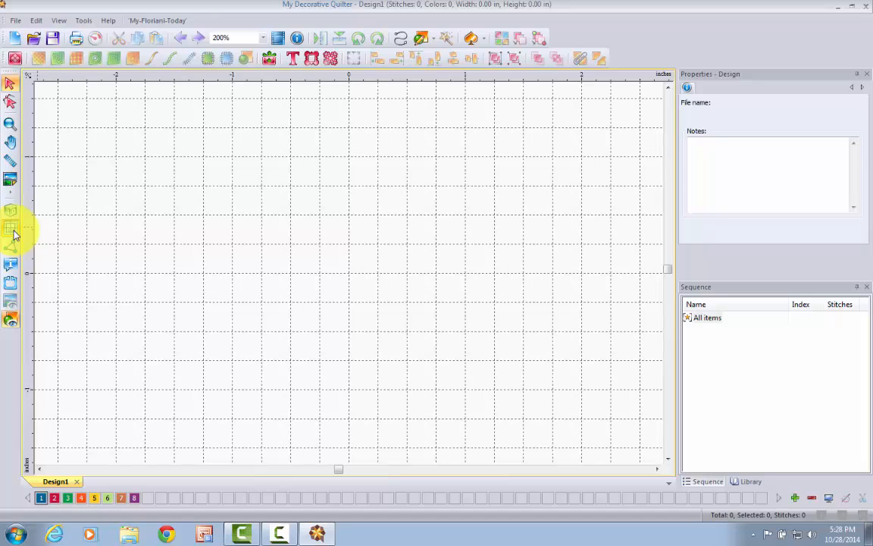
left_click(13, 232)
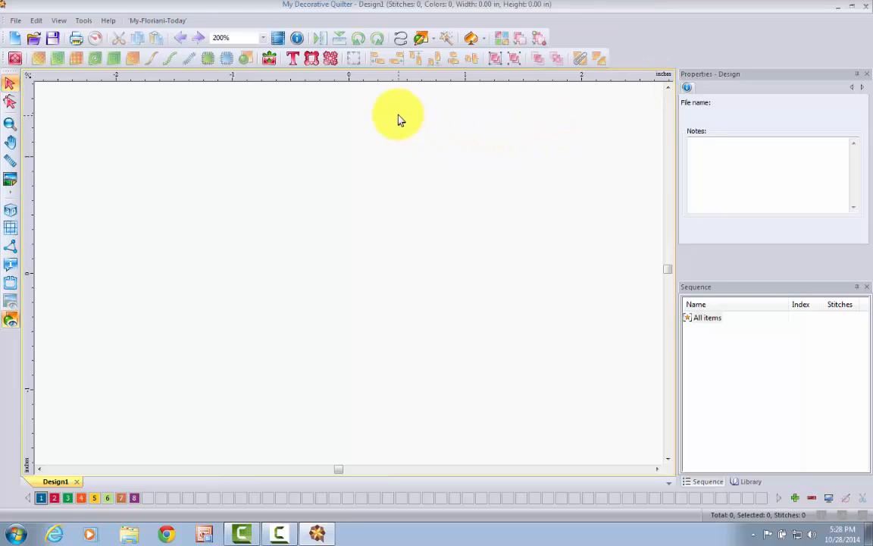
right_click(387, 78)
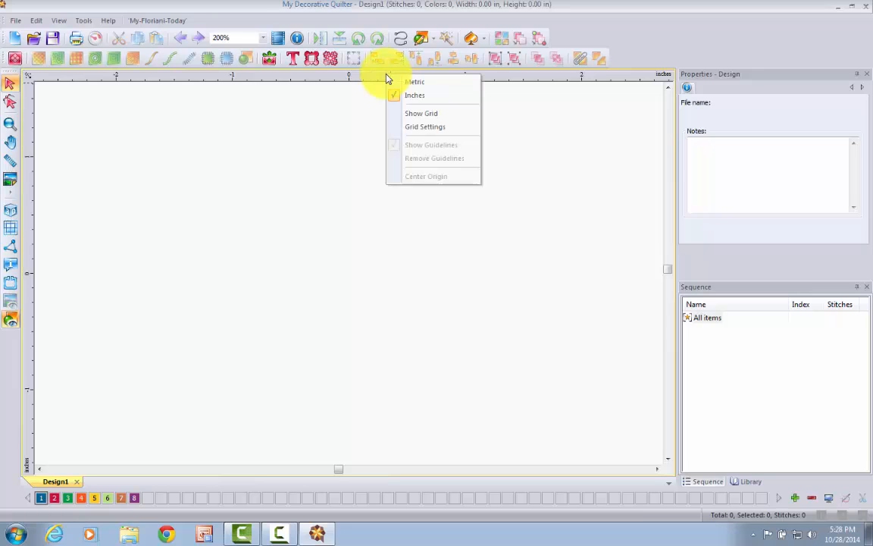
left_click(430, 99)
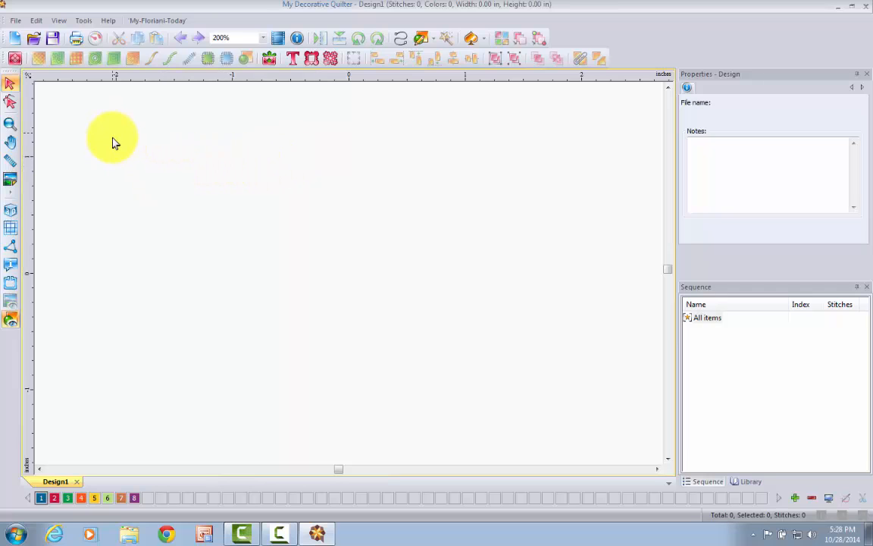
Review the environment, grid and digitizing settings in the general options, then accept them.
left_click(87, 24)
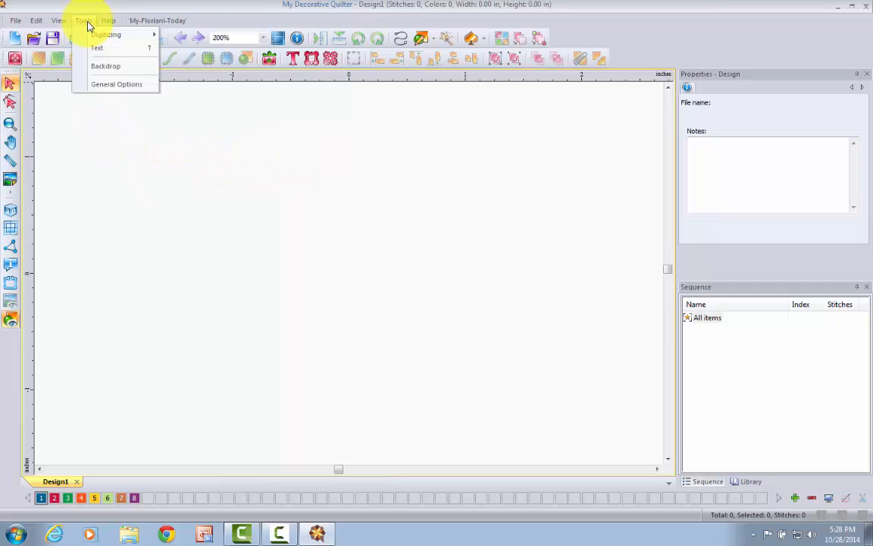
left_click(111, 85)
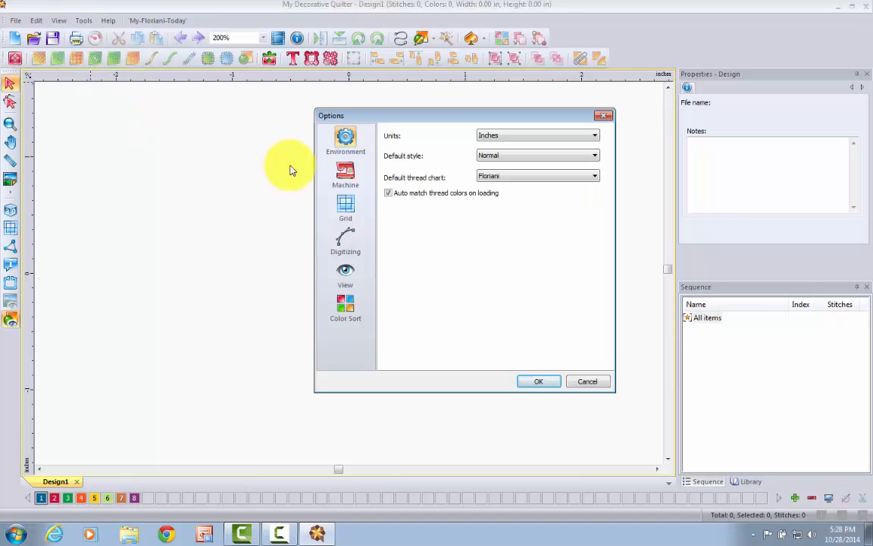
left_click(345, 203)
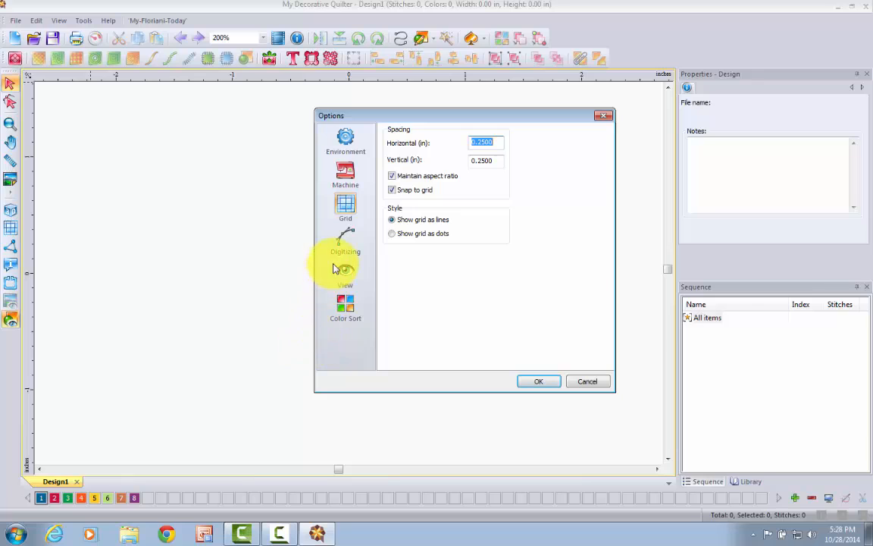
left_click(344, 244)
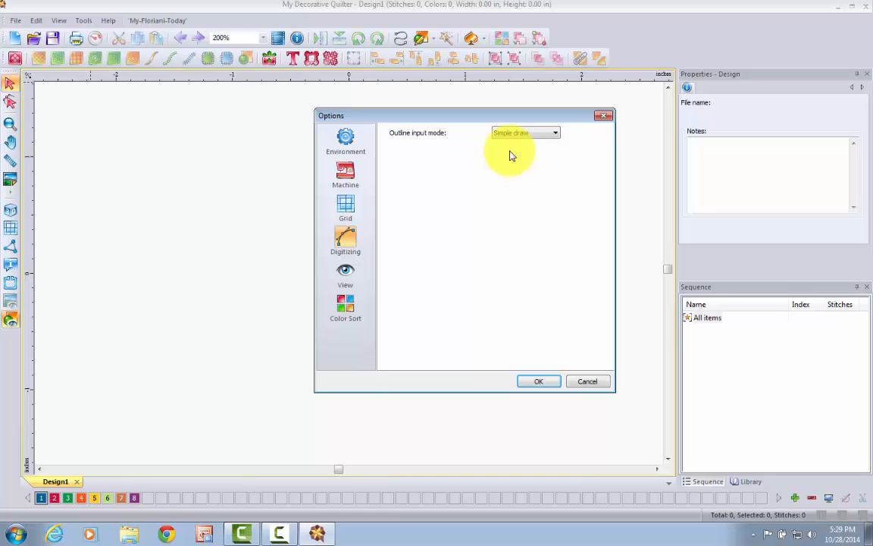
left_click(541, 383)
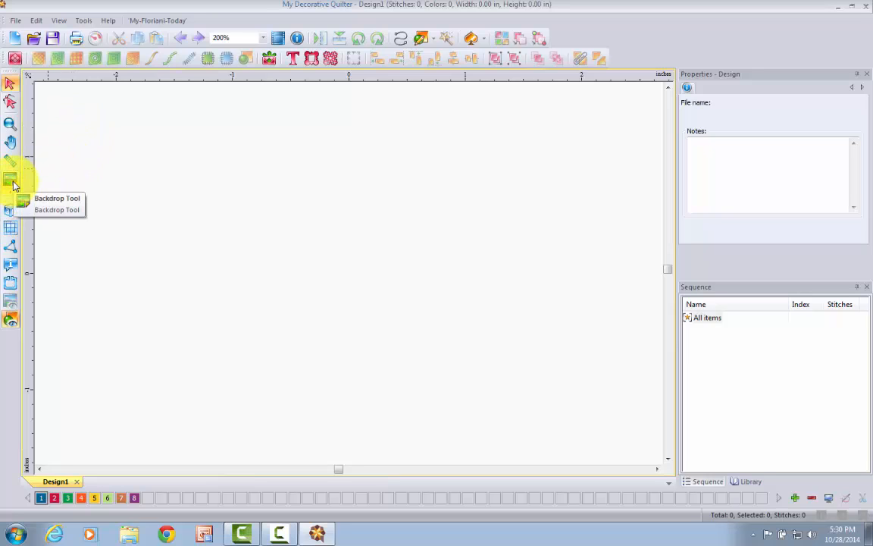
Load the desktop image Map for Crazy Quilt Block.png as the design's backdrop.
left_click(15, 21)
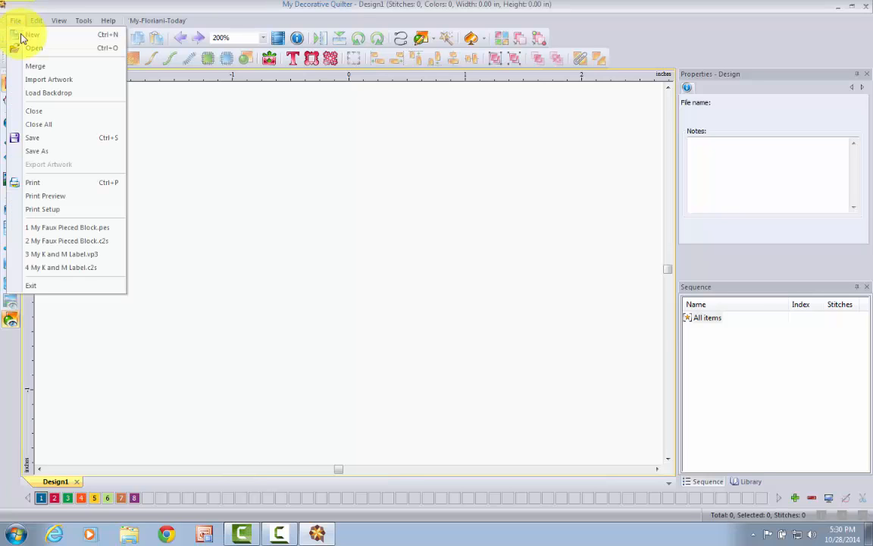
left_click(46, 93)
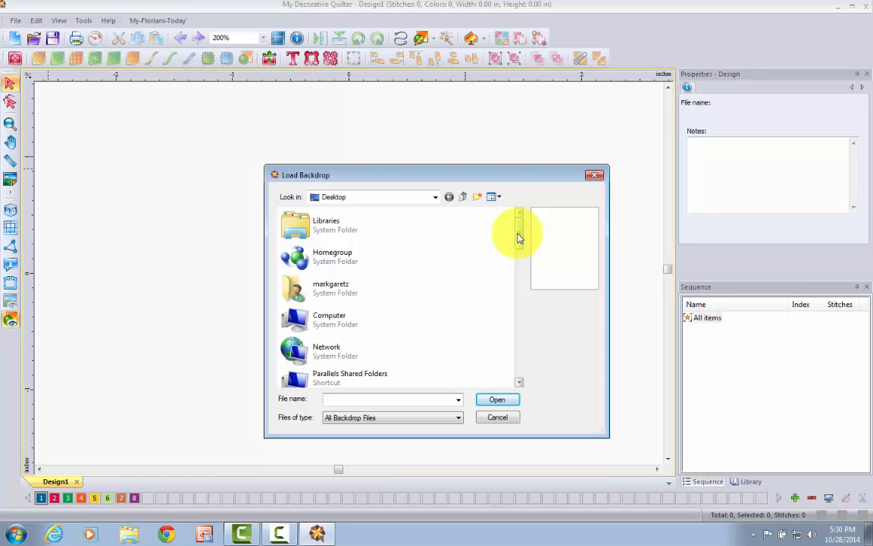
left_click_drag(518, 237, 521, 368)
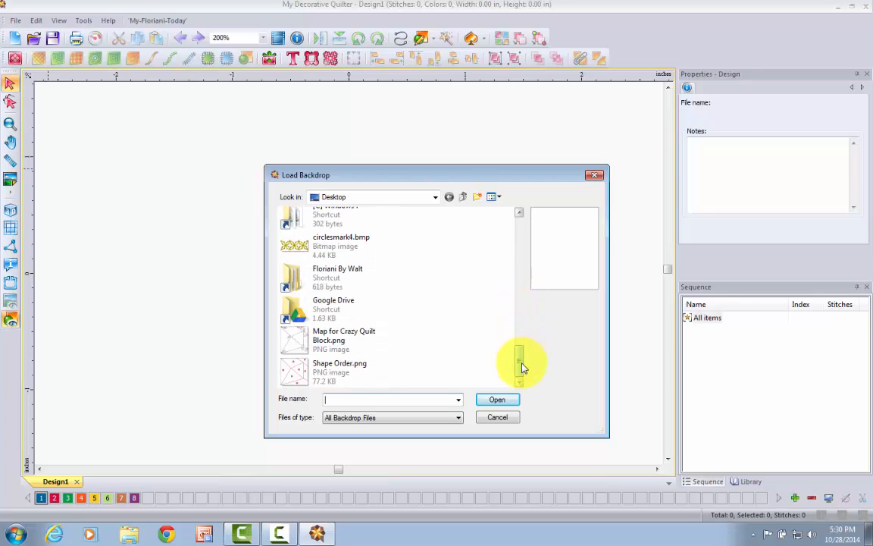
left_click(336, 333)
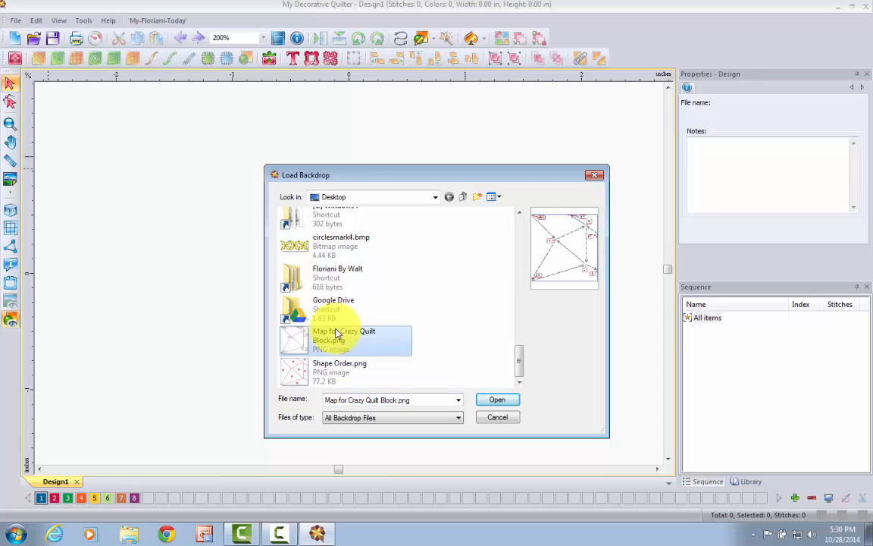
left_click(509, 402)
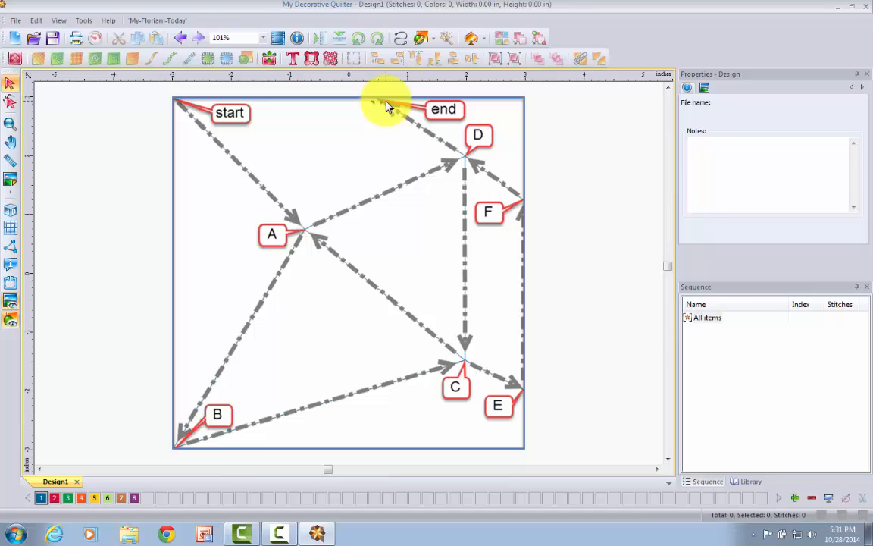
Digitize a closed square run about 6 by 6 in along the backdrop's block border, and turn on the 3D view.
left_click(405, 43)
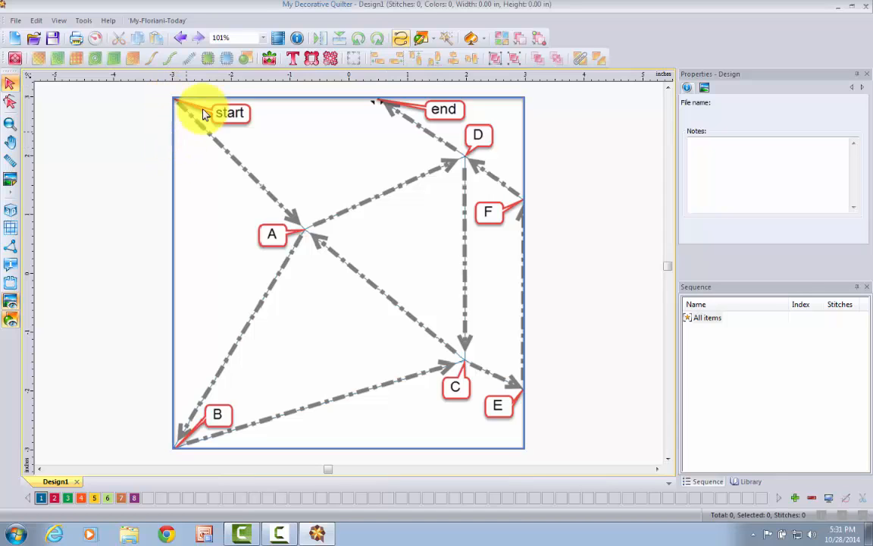
left_click(401, 40)
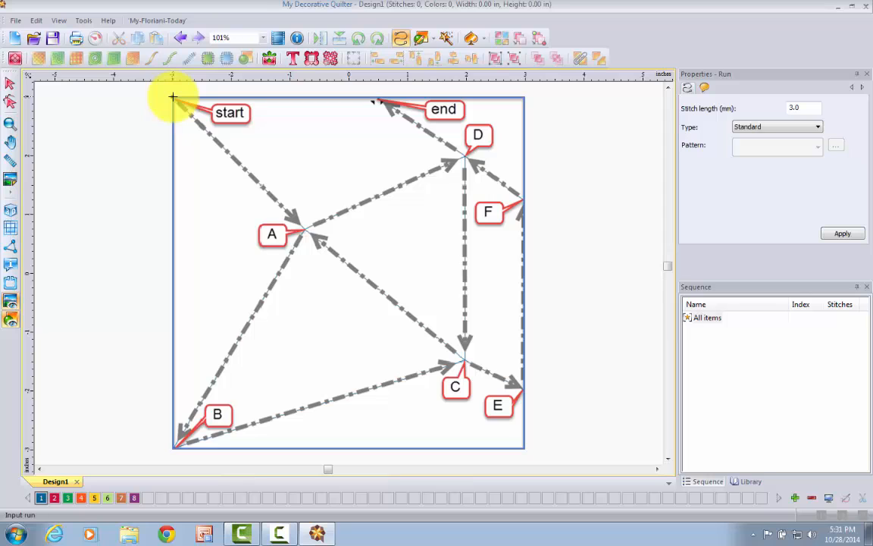
left_click(172, 97)
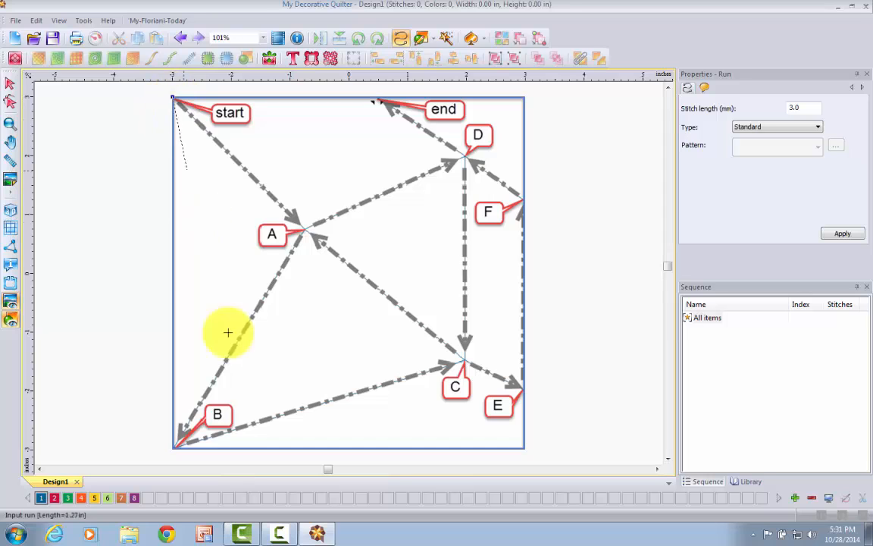
left_click(172, 447)
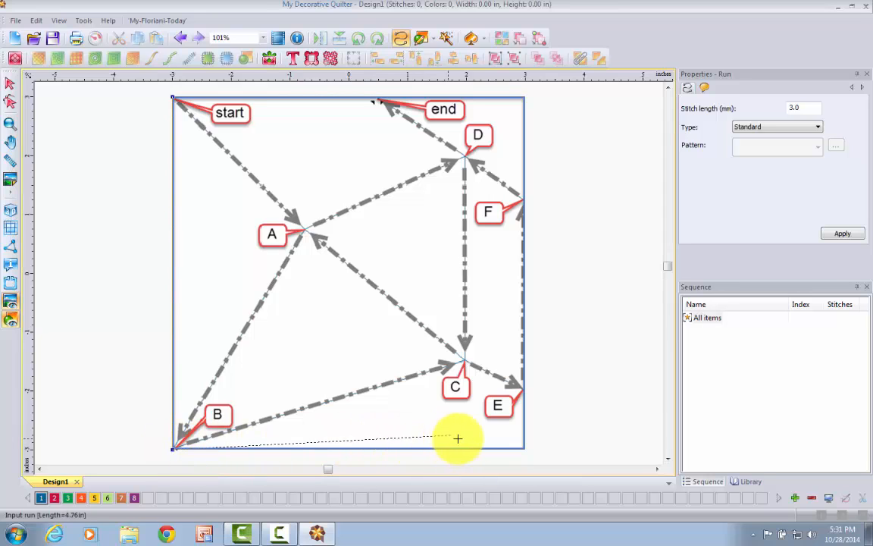
left_click(524, 446)
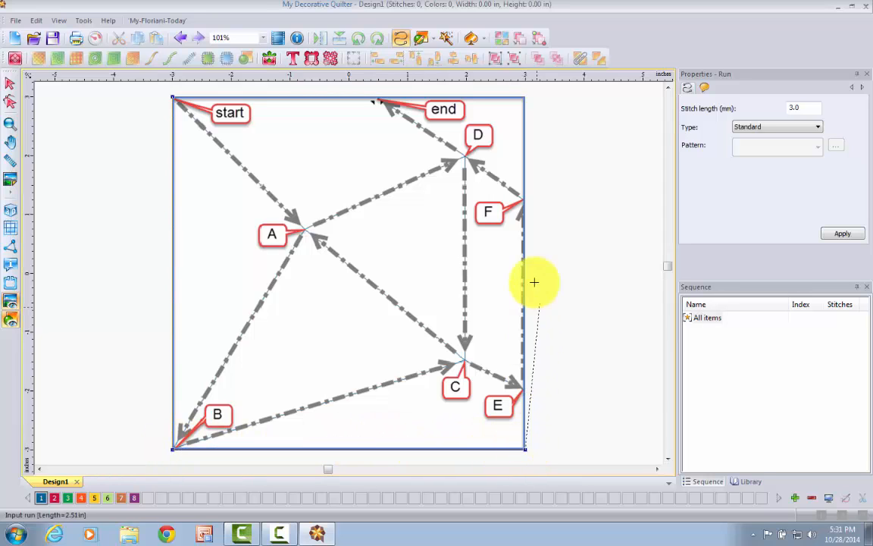
left_click(525, 97)
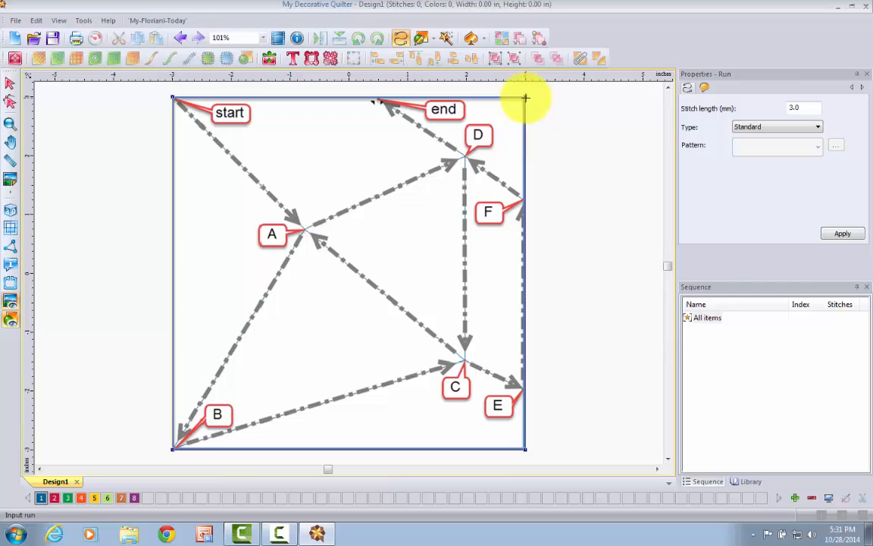
left_click(172, 96)
right_click(173, 97)
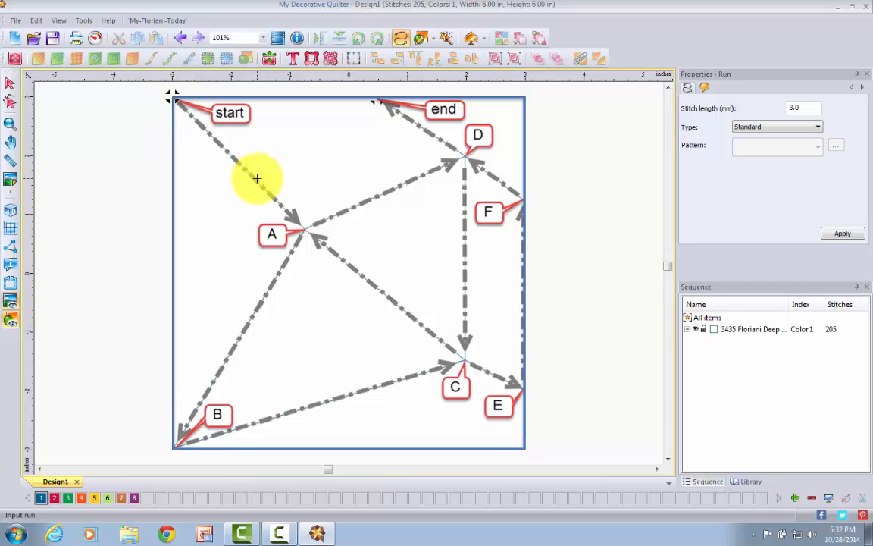
left_click(15, 210)
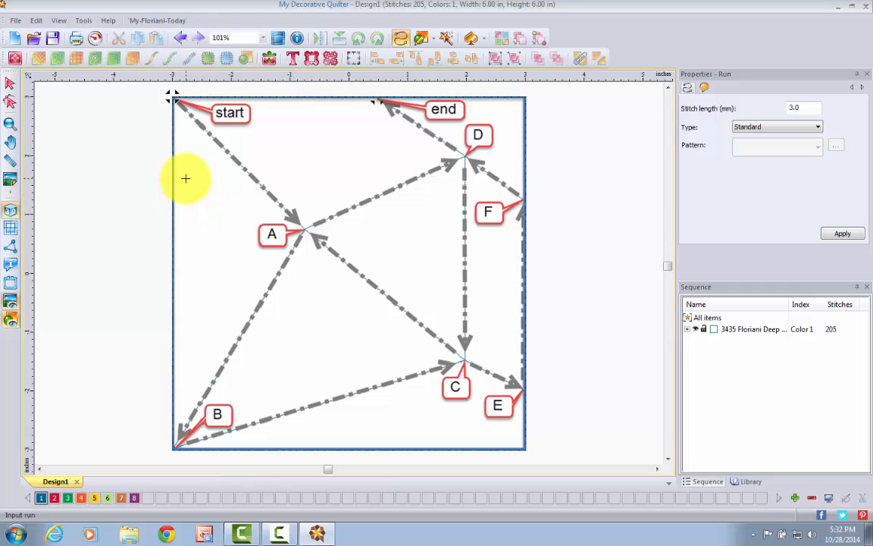
Duplicate the square run in place and assign thread color 2 to the copy.
left_click(11, 83)
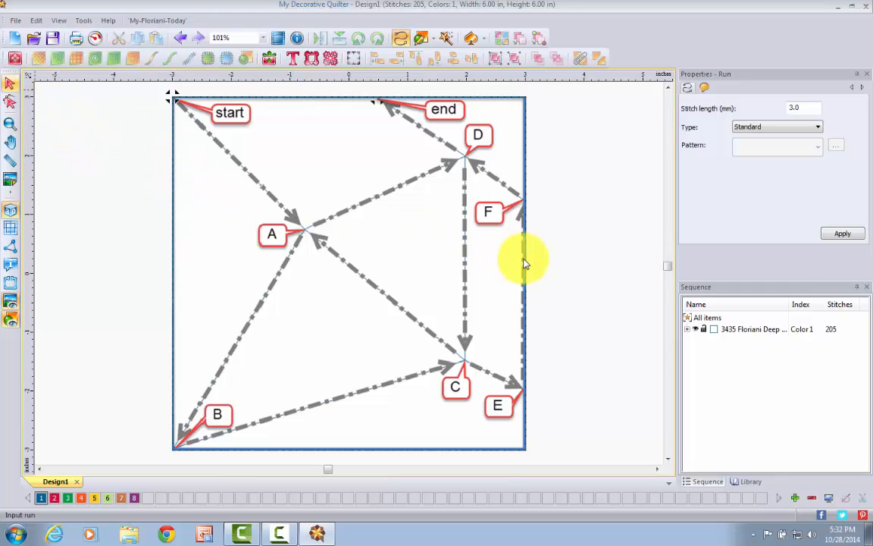
left_click(763, 330)
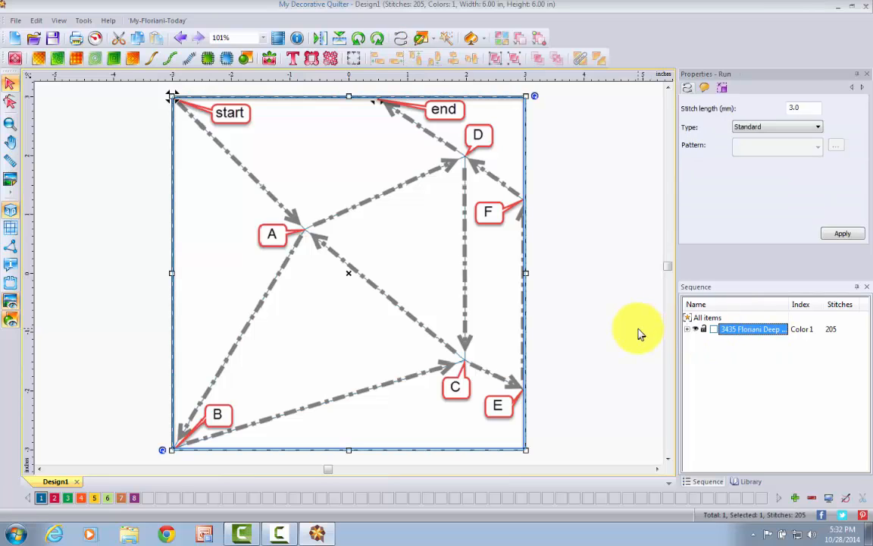
left_click(156, 39)
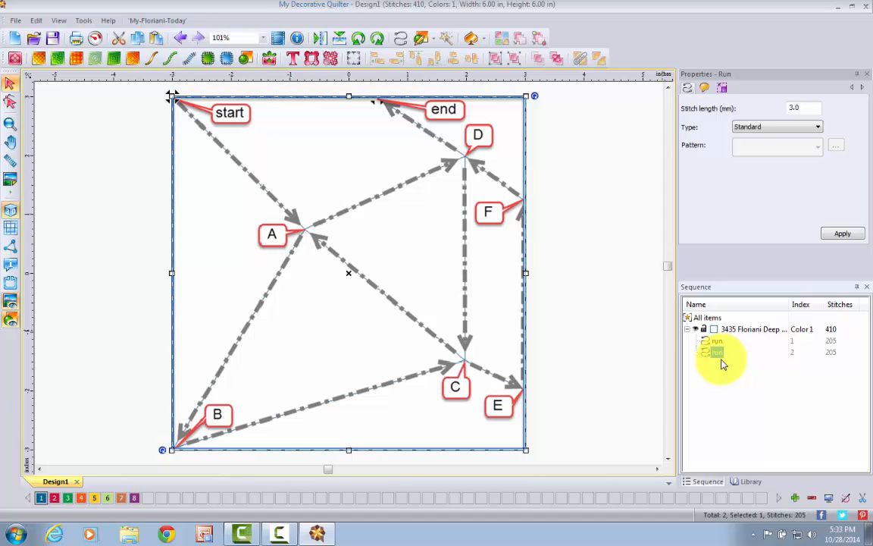
left_click(54, 499)
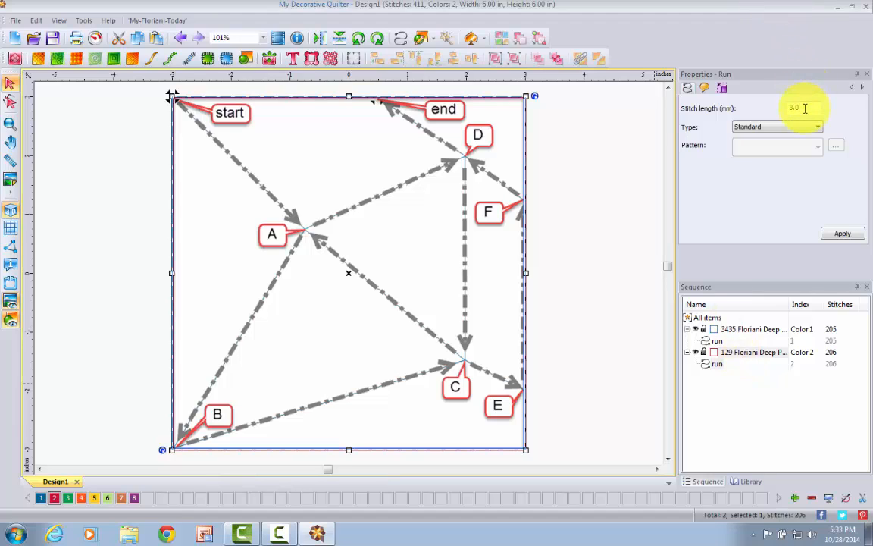
Set the copied square run to a 2.5 mm stitch length and the Bean type, and apply the changes.
left_click_drag(805, 108, 775, 108)
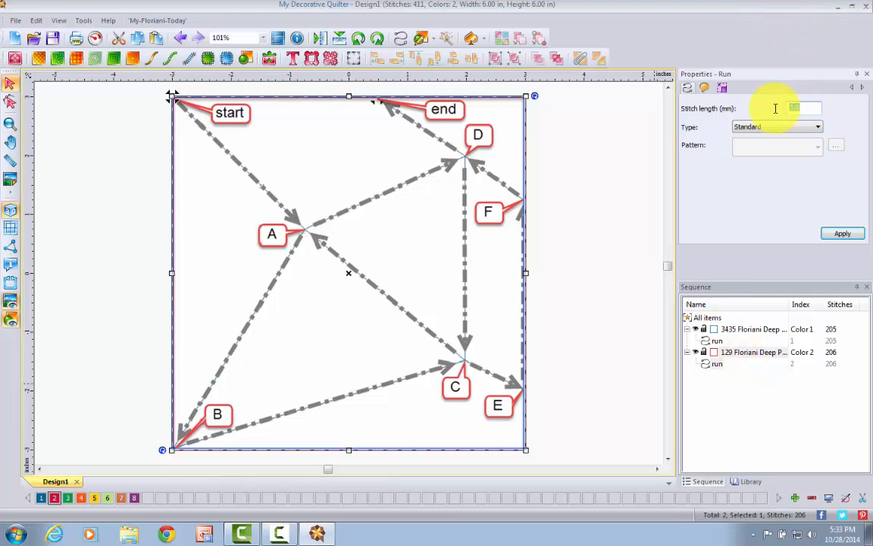
type("2.5")
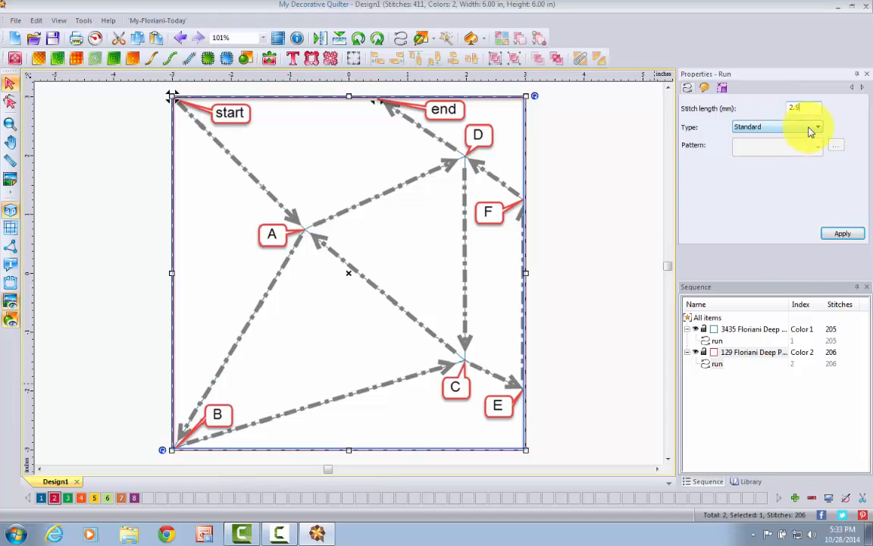
left_click(814, 129)
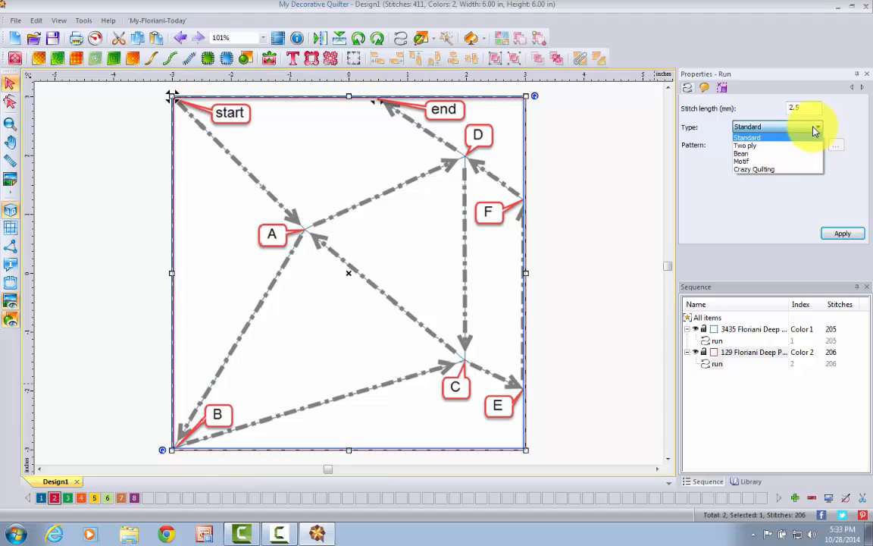
left_click(792, 156)
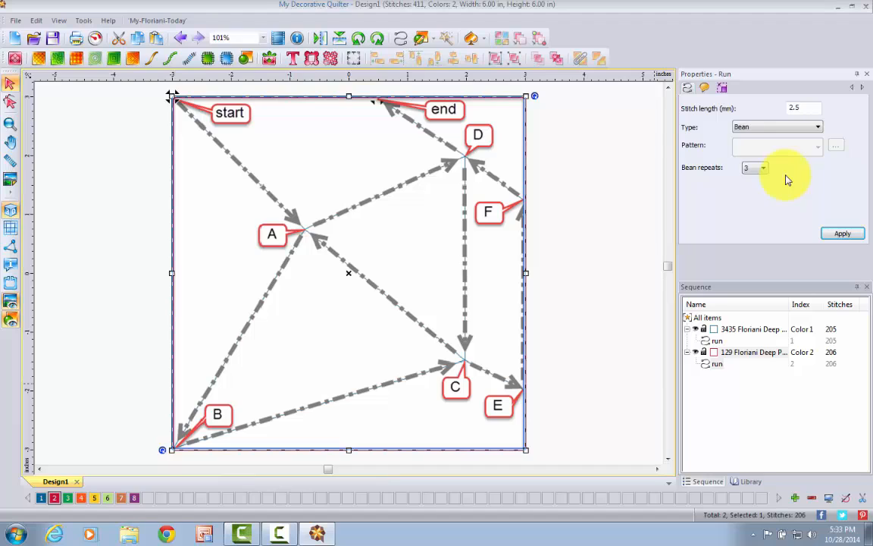
left_click(843, 234)
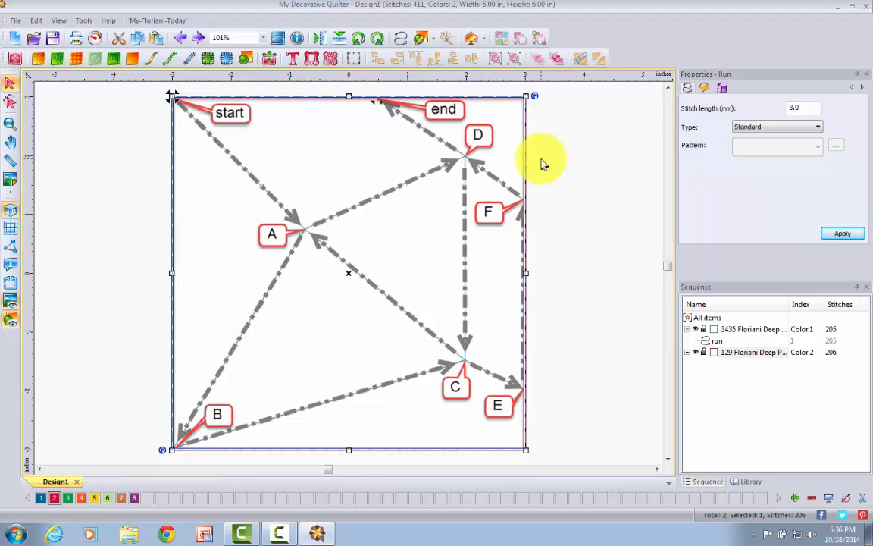
Digitize a standard run in thread color 3 along the backdrop path from start through A, B, C, A, D, C, E, F, D to end.
left_click(396, 42)
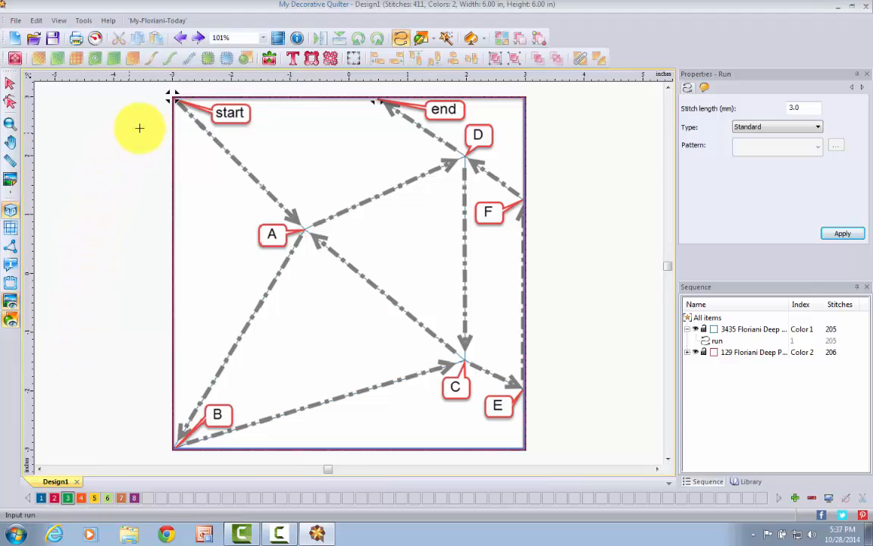
left_click(173, 96)
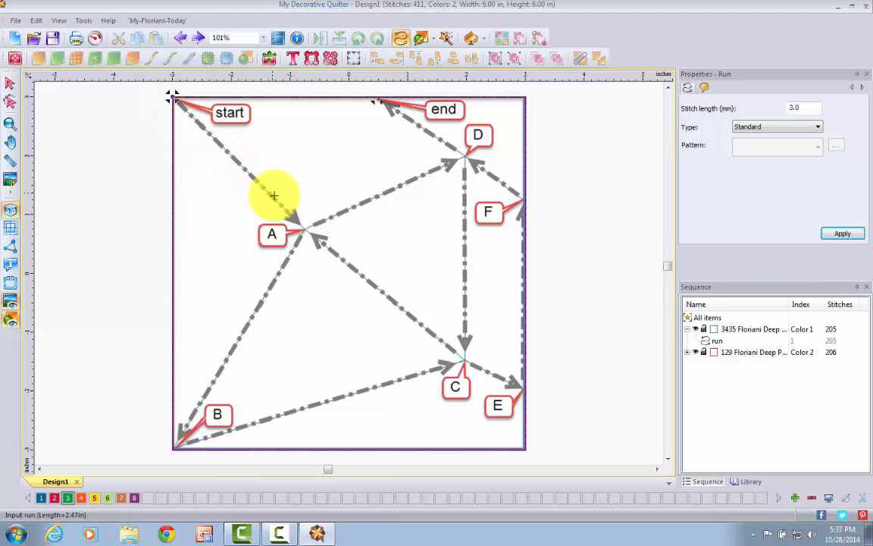
left_click(304, 228)
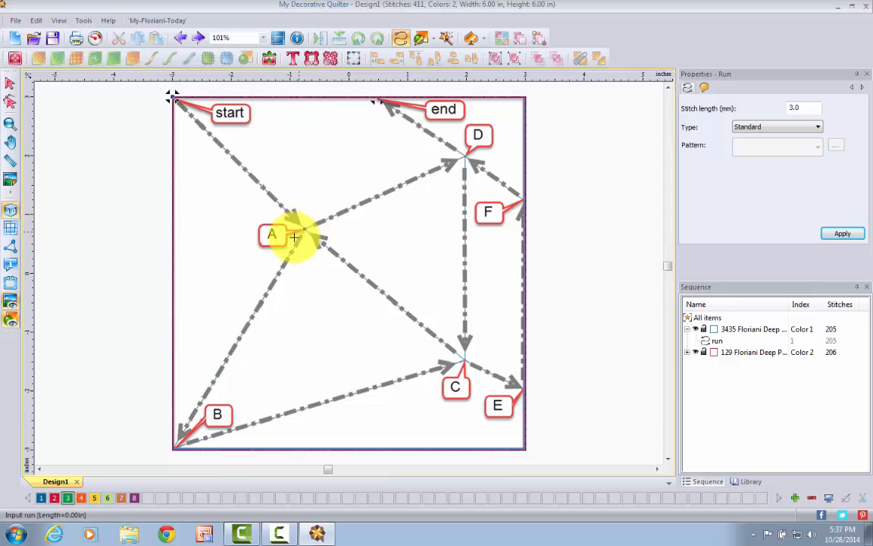
left_click(173, 445)
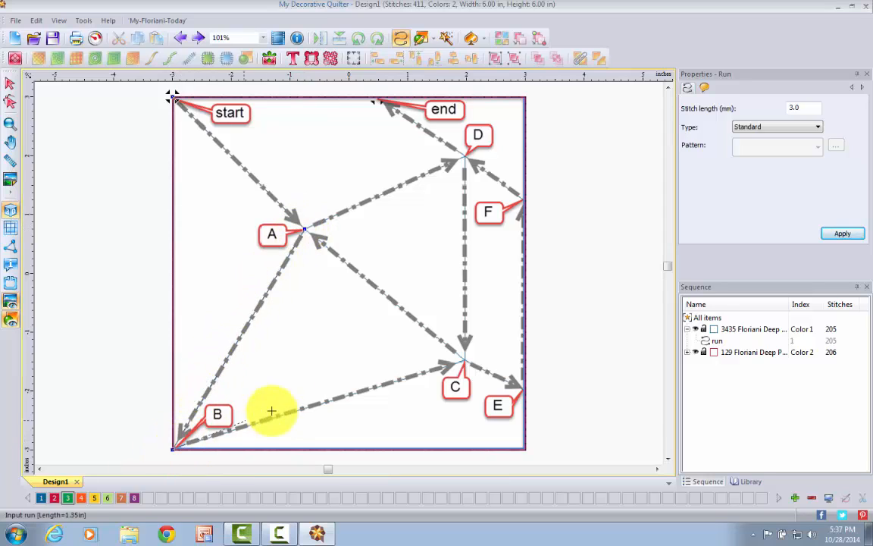
left_click(465, 360)
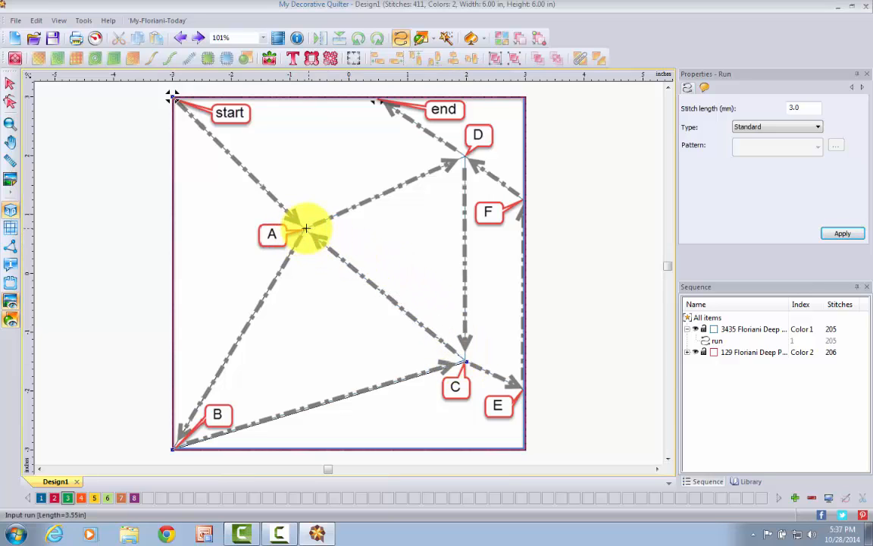
left_click(305, 228)
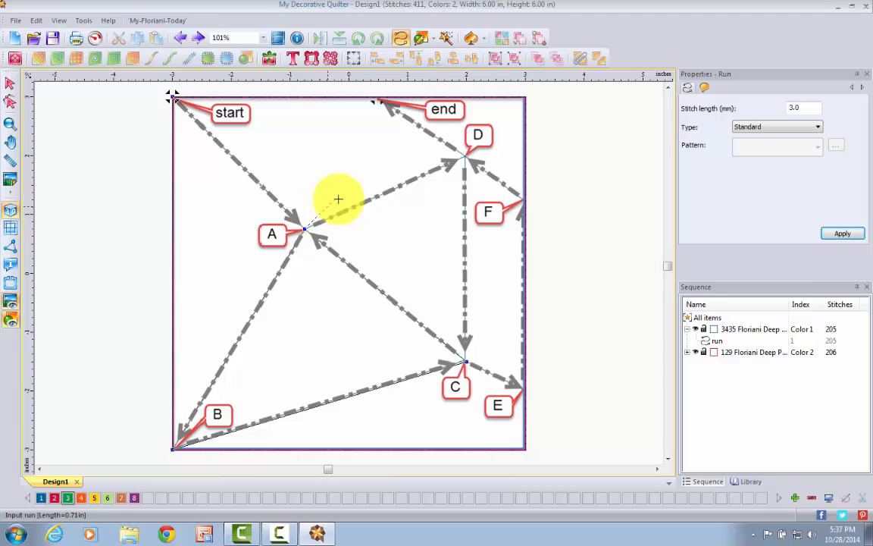
left_click(465, 155)
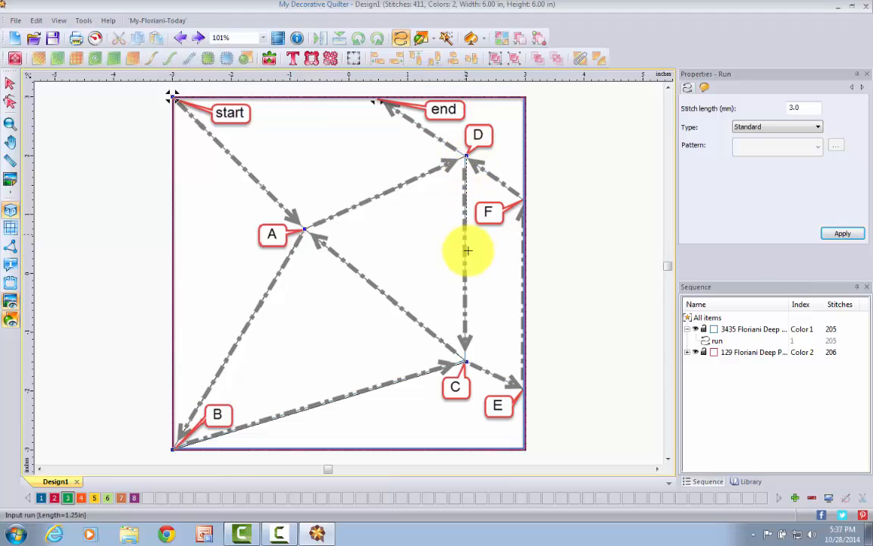
left_click(466, 360)
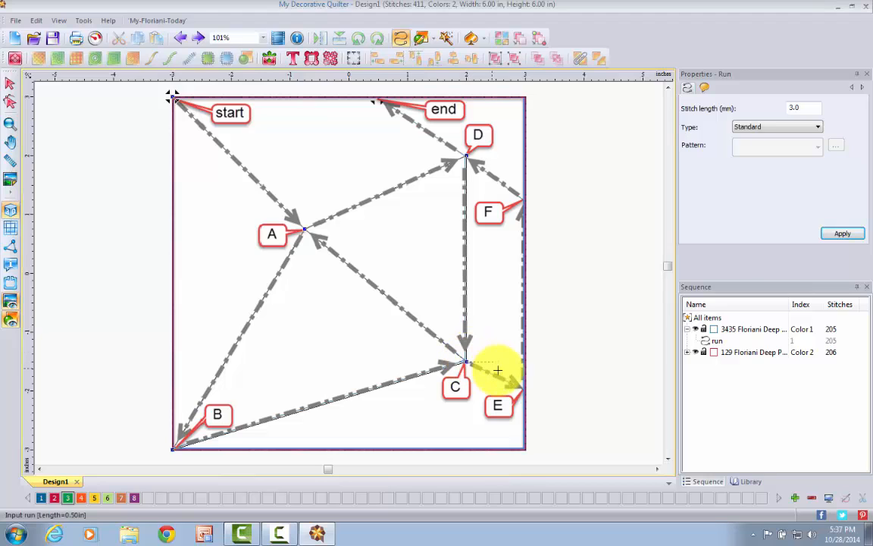
left_click(523, 388)
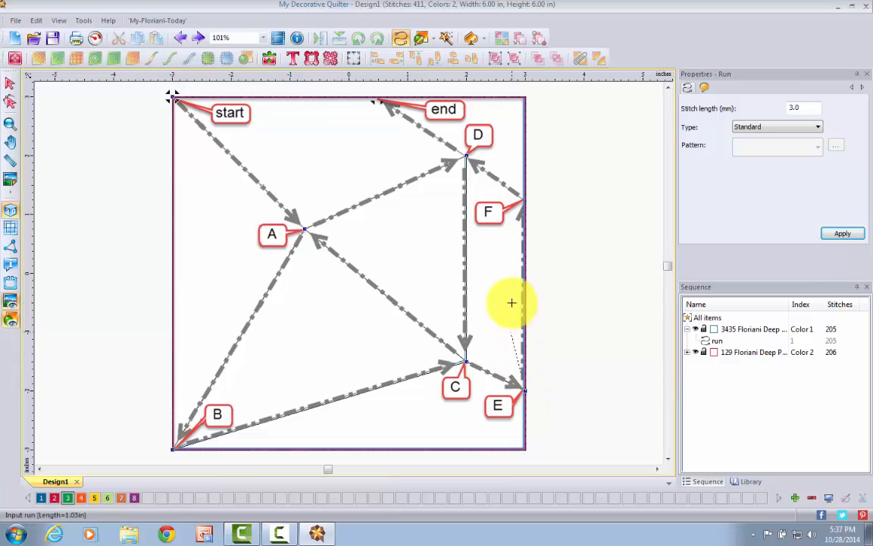
left_click(523, 200)
left_click(465, 156)
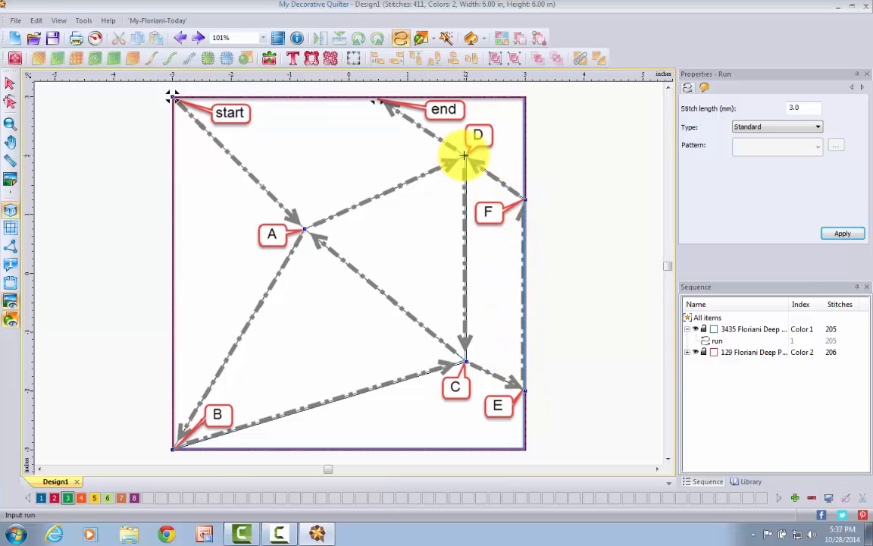
left_click(378, 99)
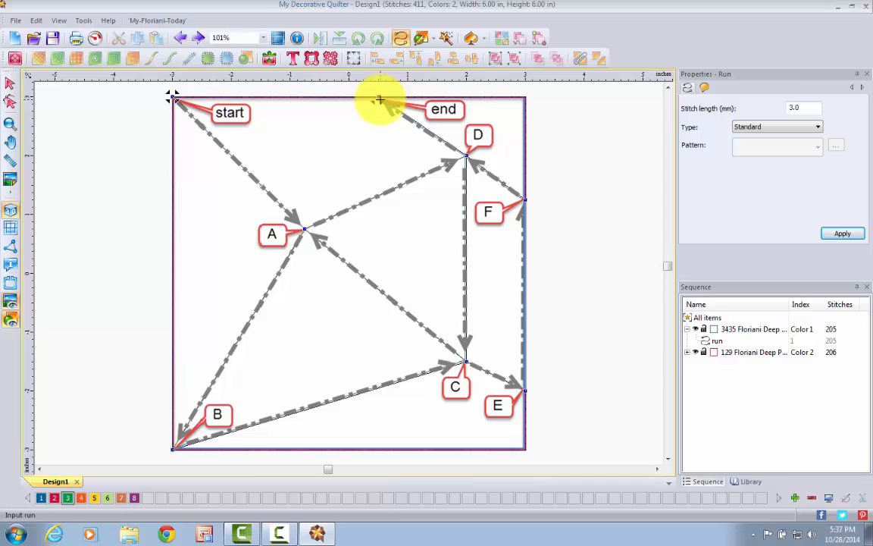
key("Return")
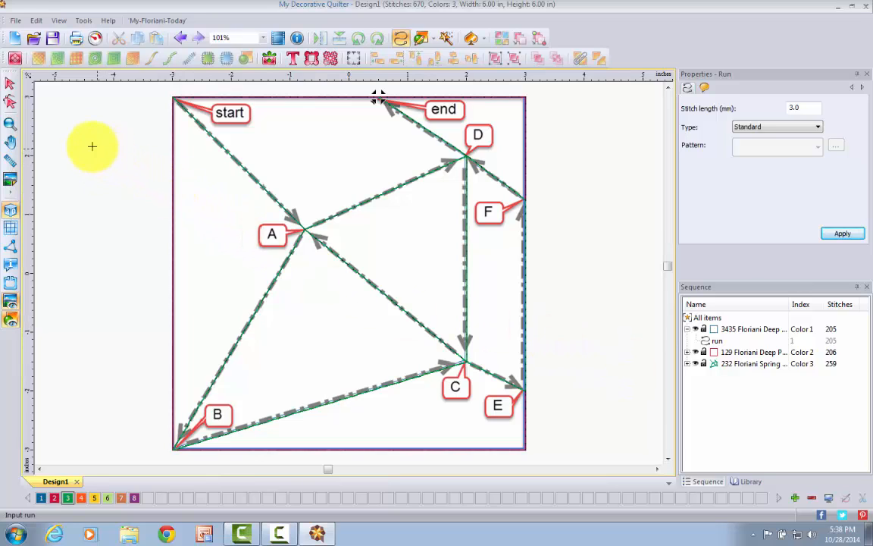
Load the desktop image Shape Order.png as the design's backdrop.
left_click(15, 21)
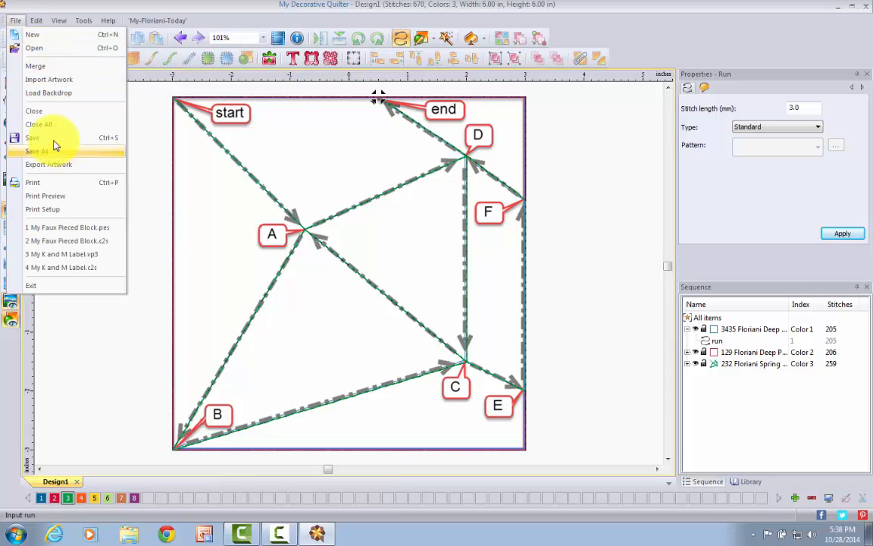
left_click(54, 93)
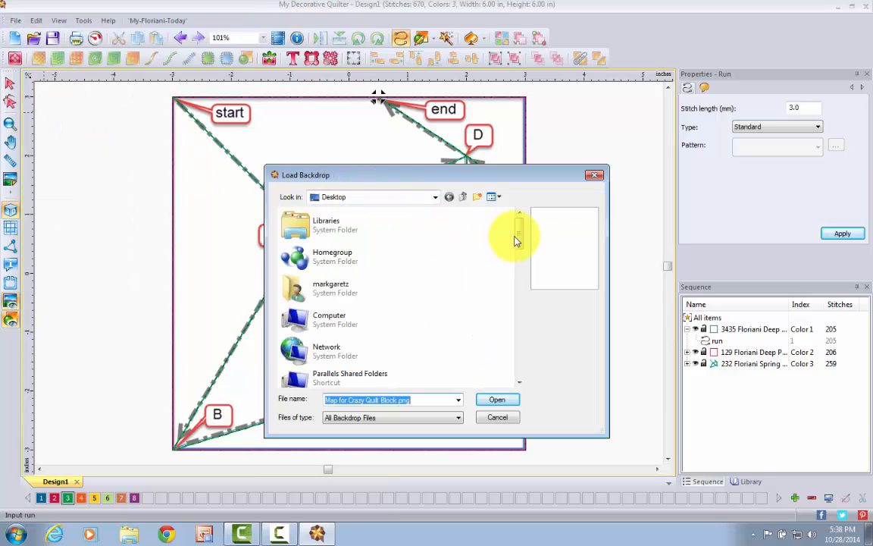
left_click_drag(517, 237, 526, 367)
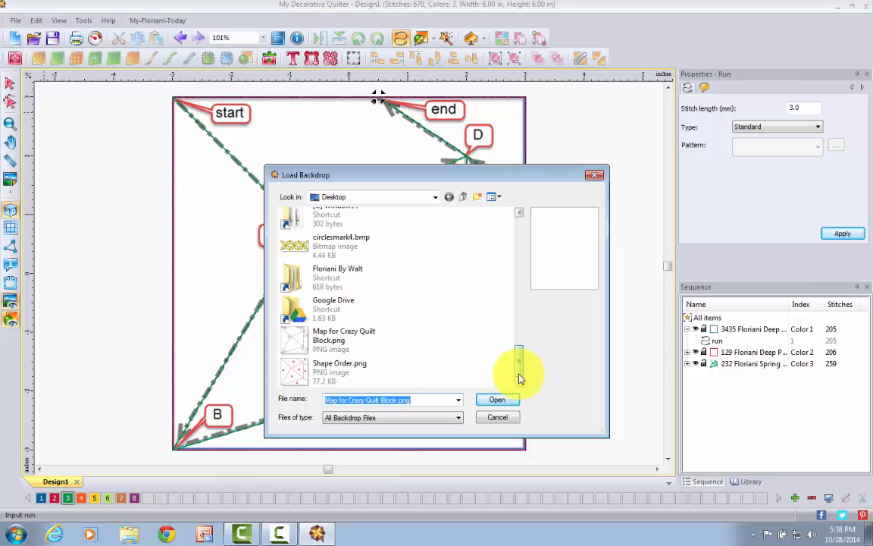
left_click(325, 379)
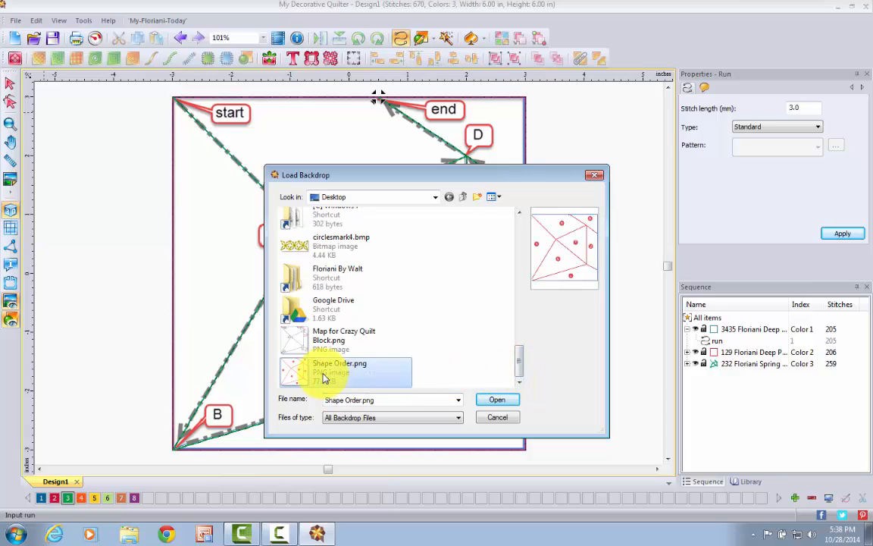
left_click(497, 398)
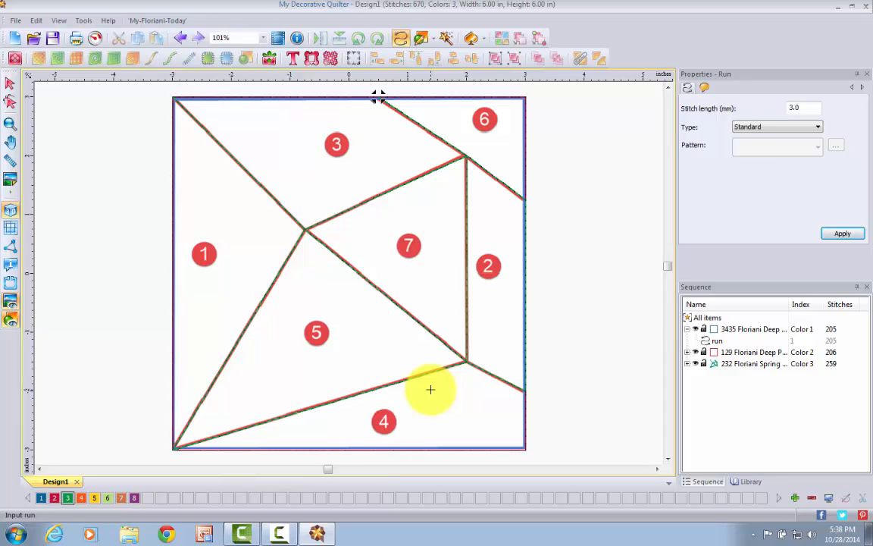
Set up a new run in thread color 4 with the Bean type and a 2.5 mm stitch length, and apply the settings.
left_click(82, 501)
left_click(402, 38)
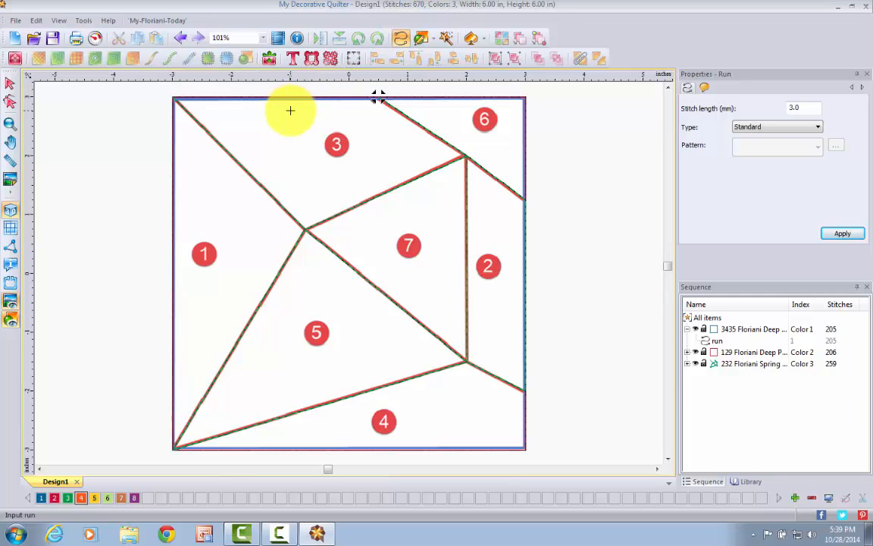
left_click(817, 130)
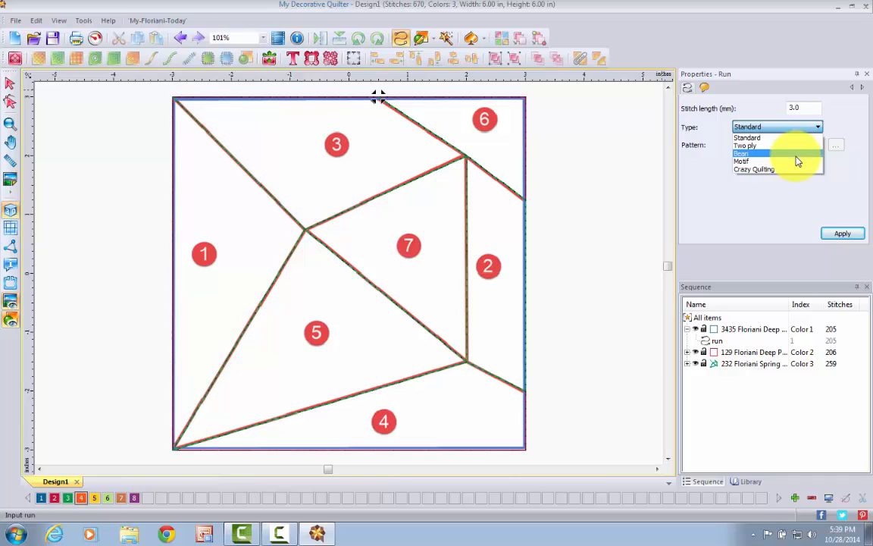
left_click(796, 154)
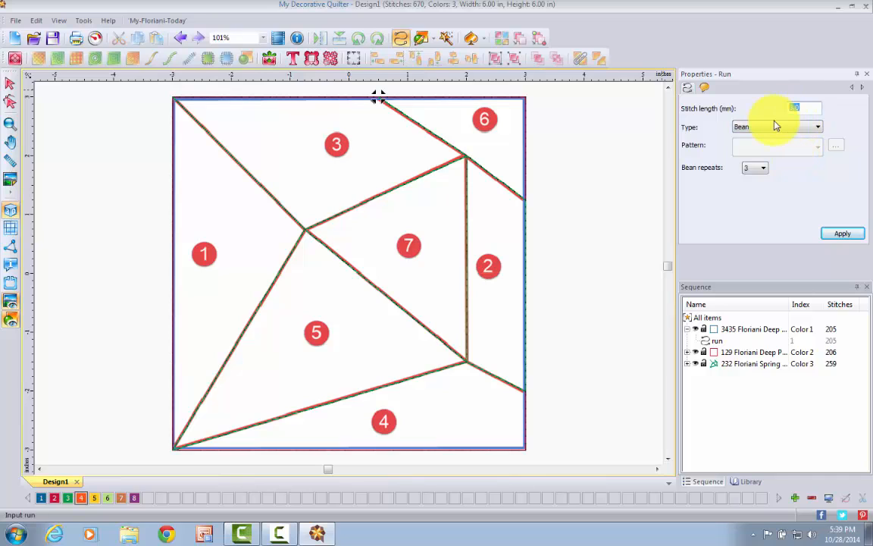
type("2.5")
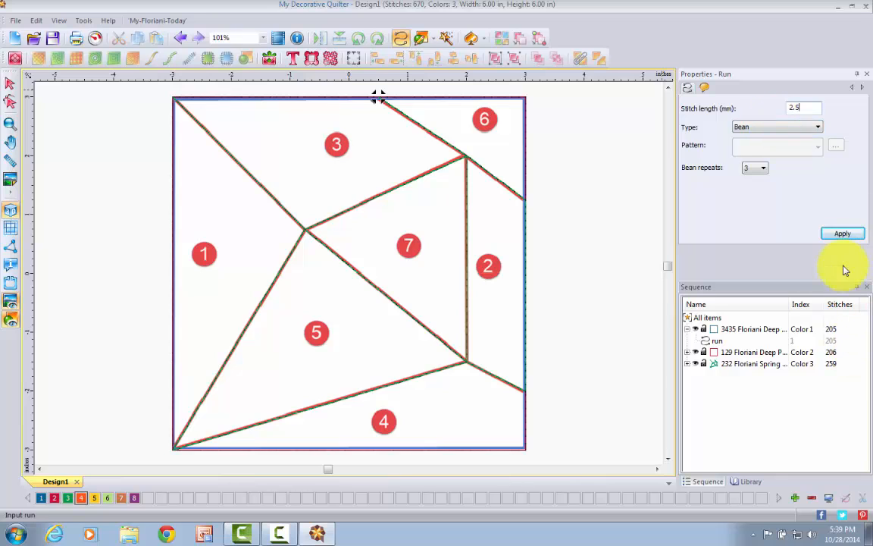
left_click(839, 236)
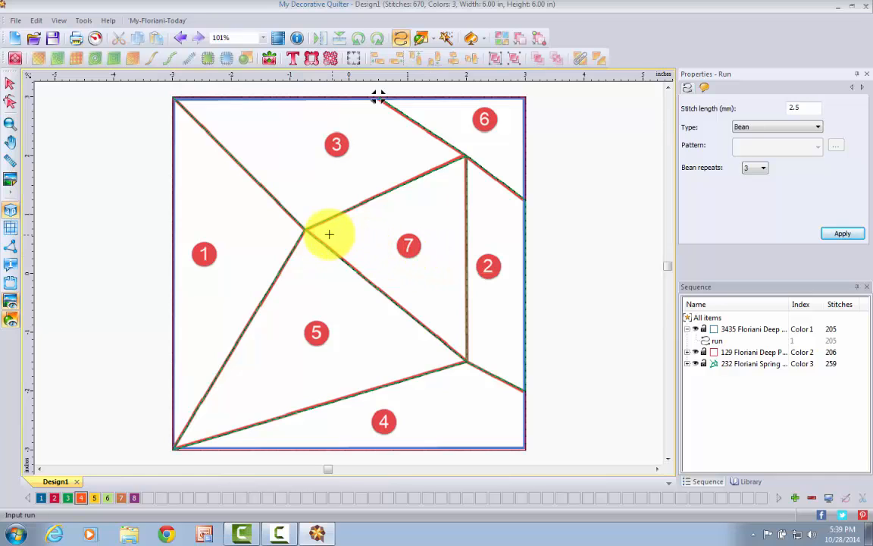
Digitize a closed bean run around the triangular shape 1 on the backdrop.
left_click(174, 97)
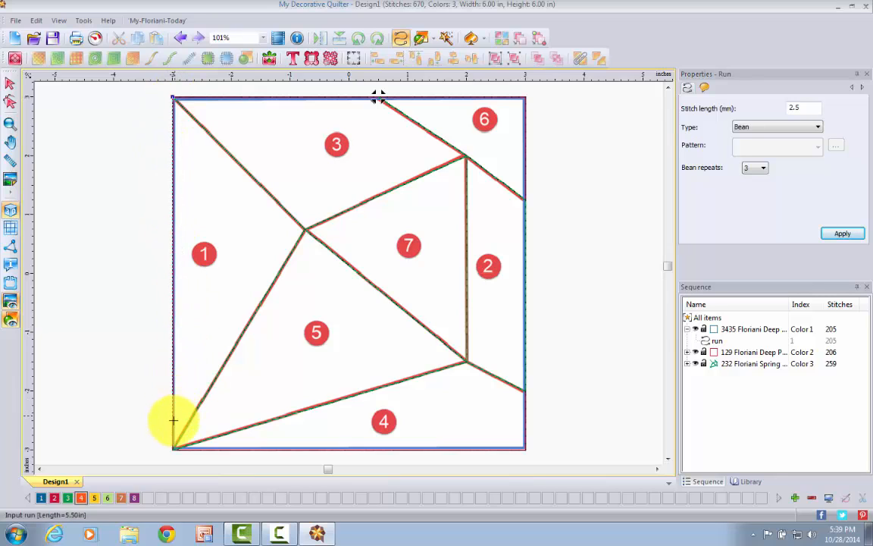
left_click(174, 449)
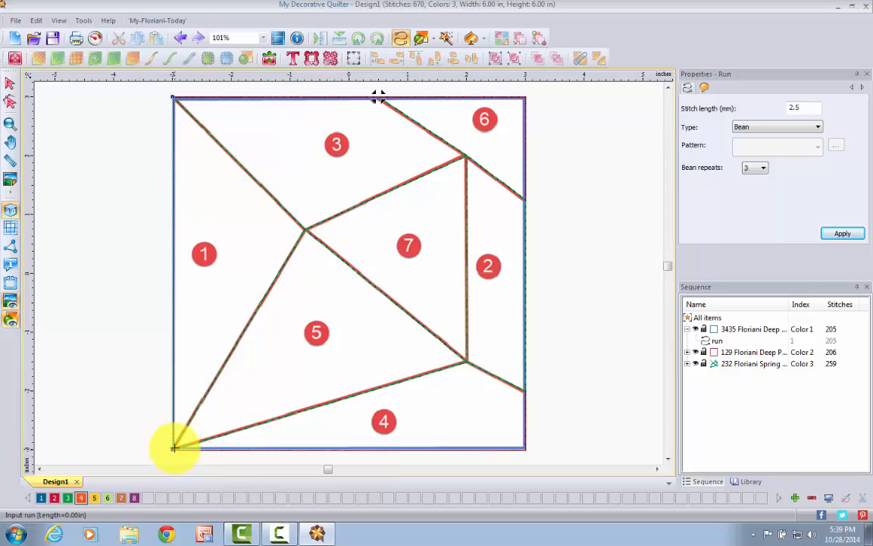
left_click(304, 230)
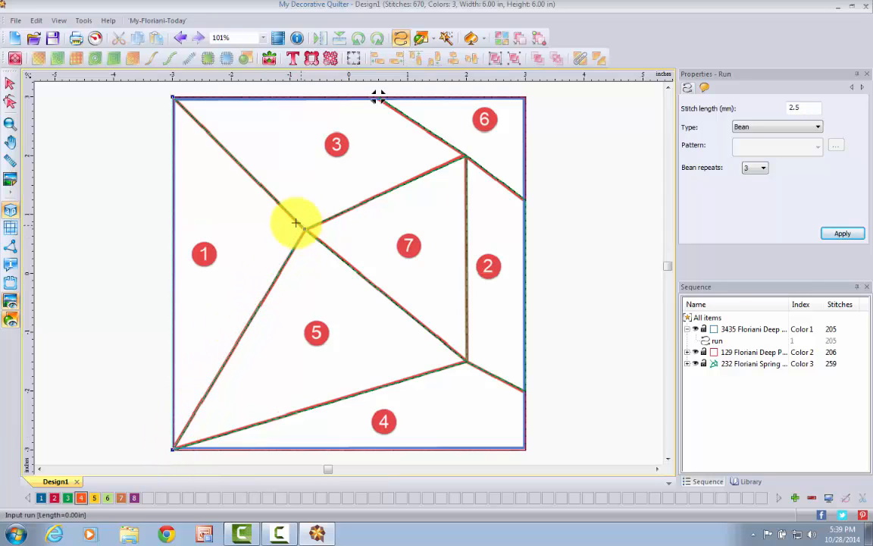
left_click(174, 97)
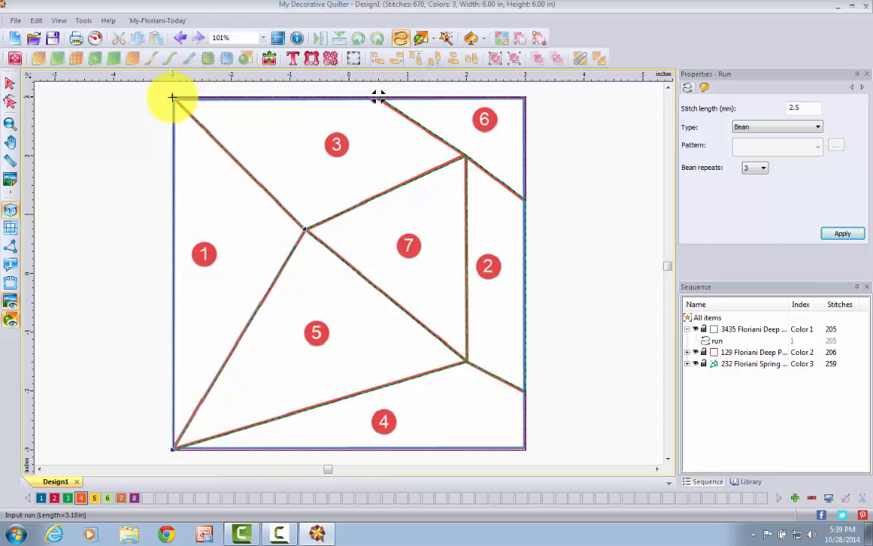
key("Return")
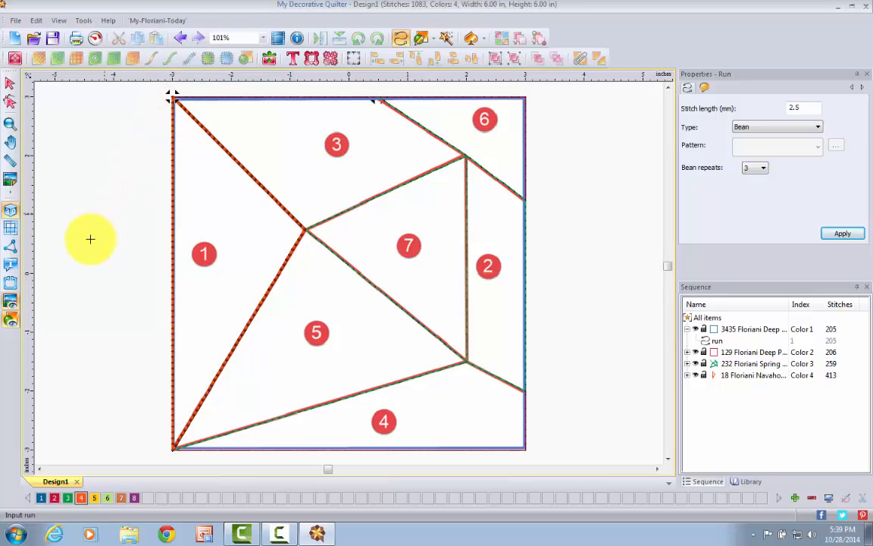
Digitize a closed bean run in thread color 5 around the four-sided shape 2.
left_click(95, 498)
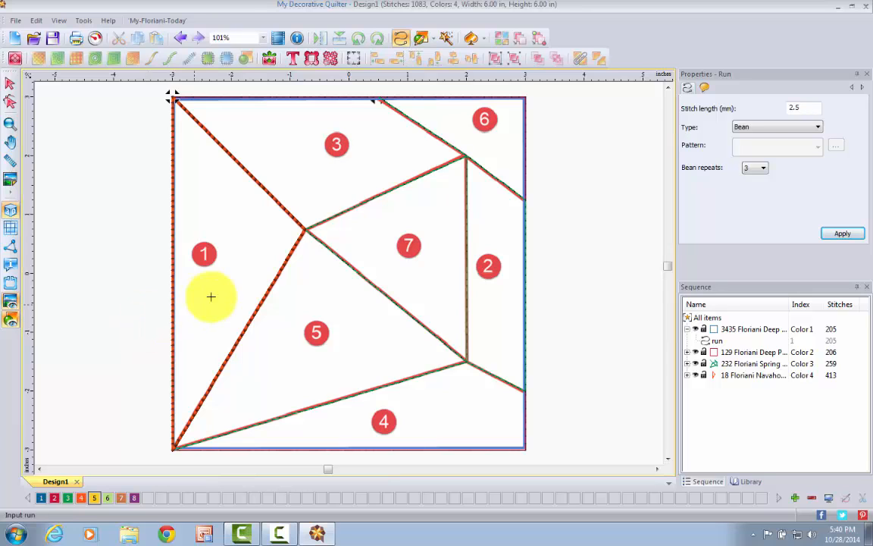
left_click(466, 157)
left_click(467, 362)
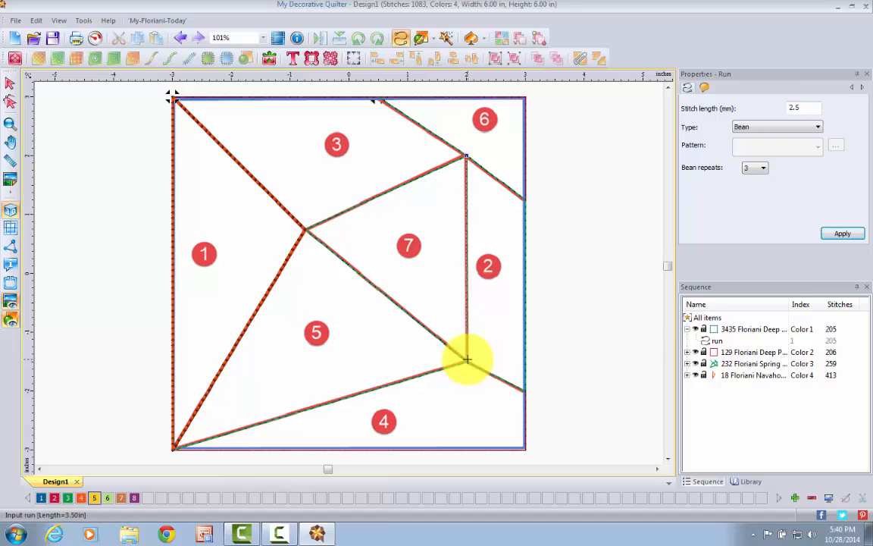
left_click(524, 390)
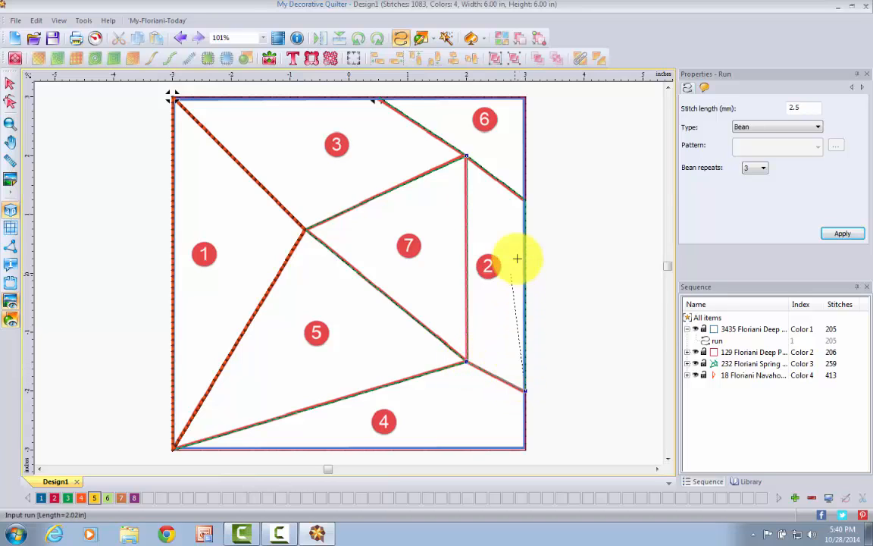
left_click(525, 199)
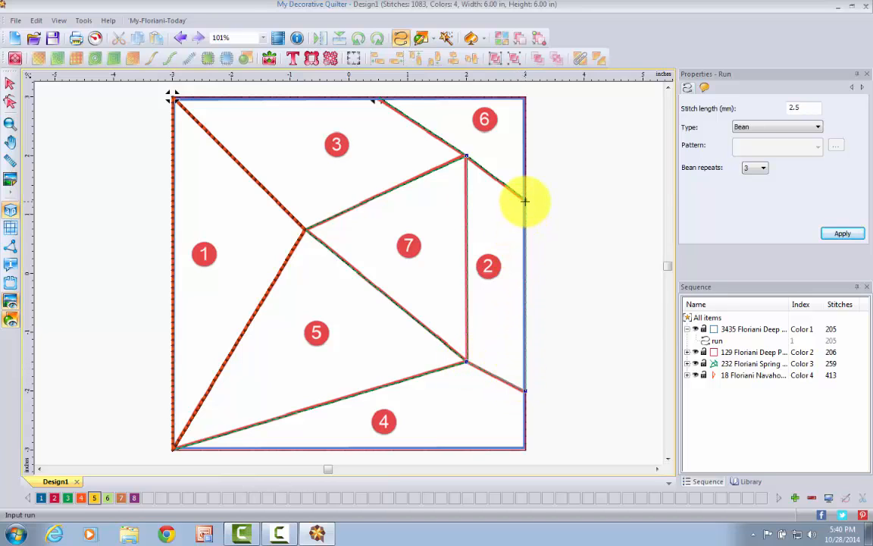
left_click(466, 156)
key("Return")
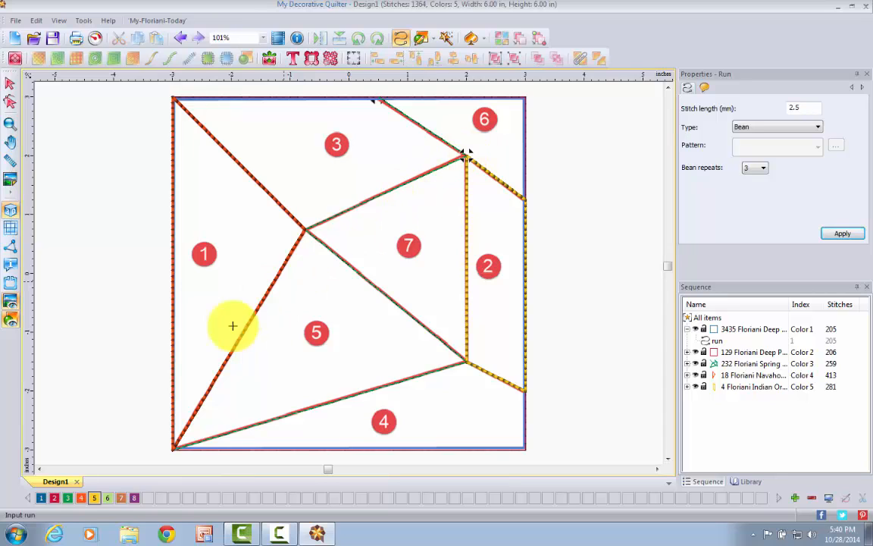
Digitize a closed bean run in thread color 4 around the four-sided shape 3.
left_click(81, 497)
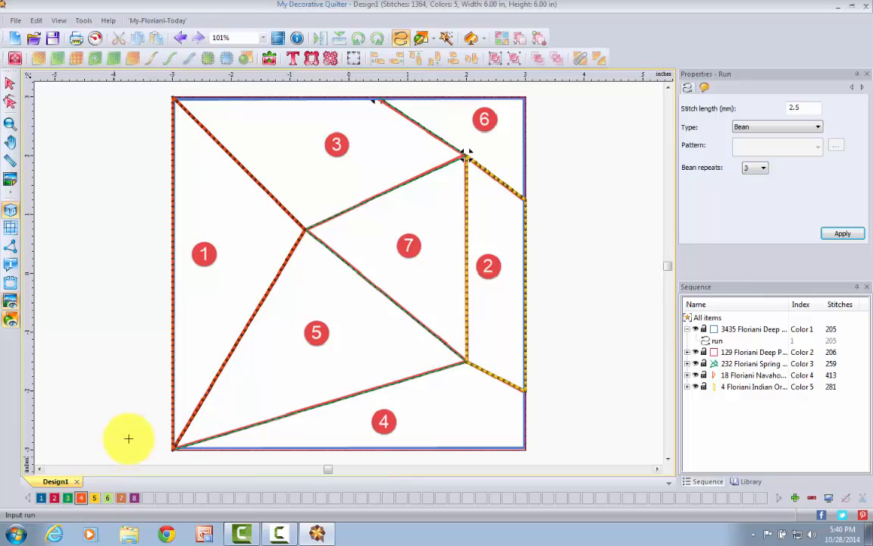
left_click(175, 99)
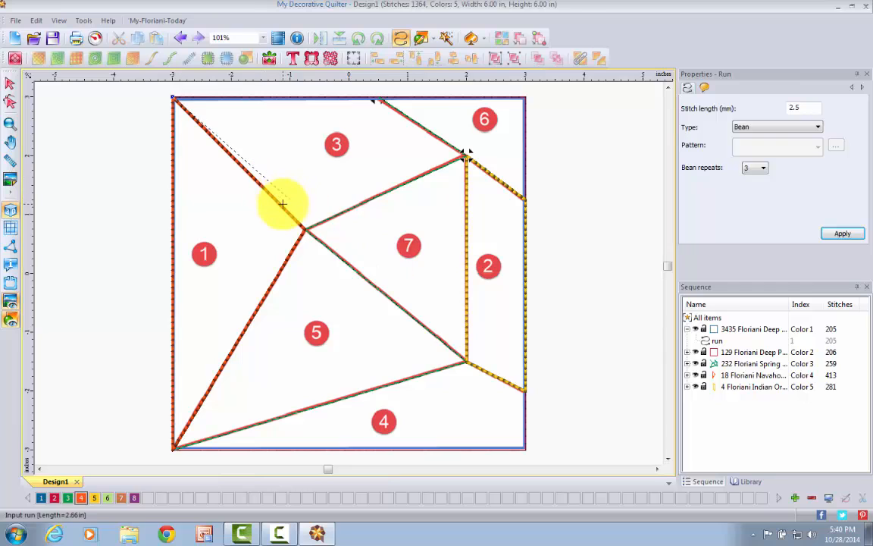
left_click(306, 228)
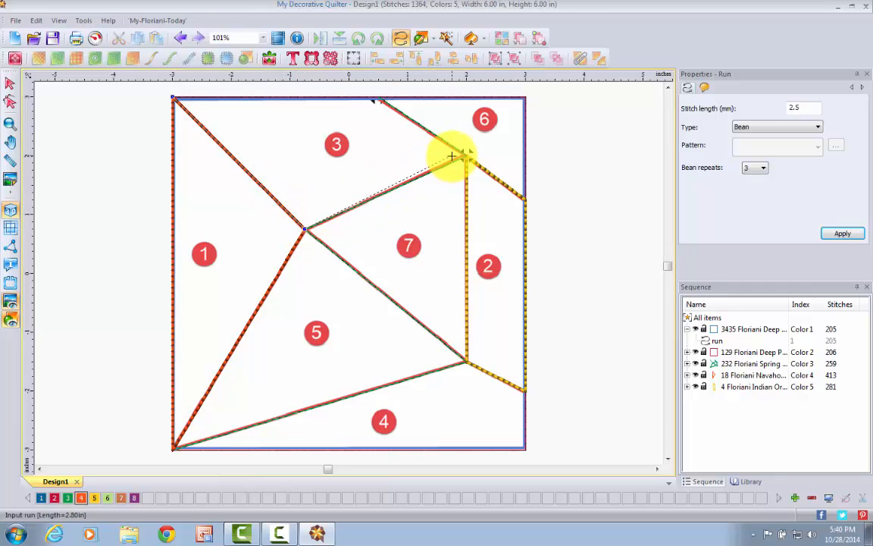
left_click(464, 153)
left_click(377, 99)
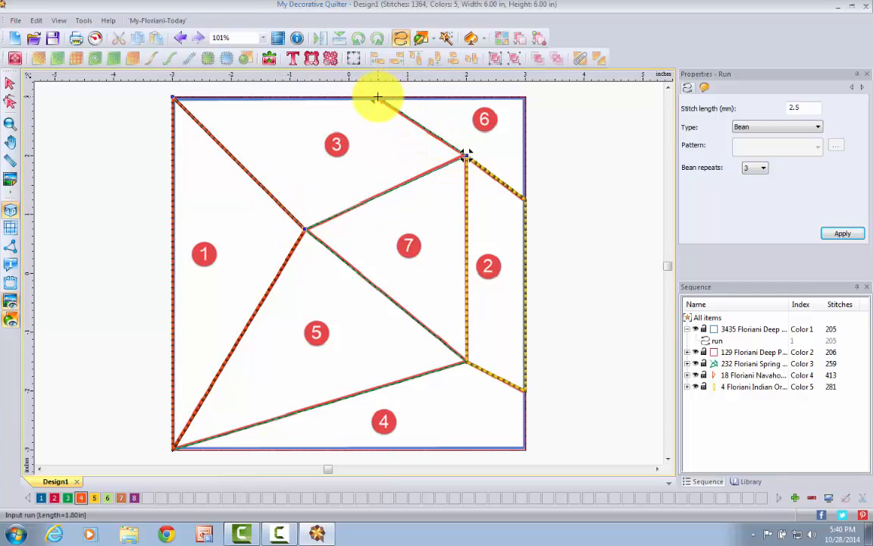
left_click(174, 97)
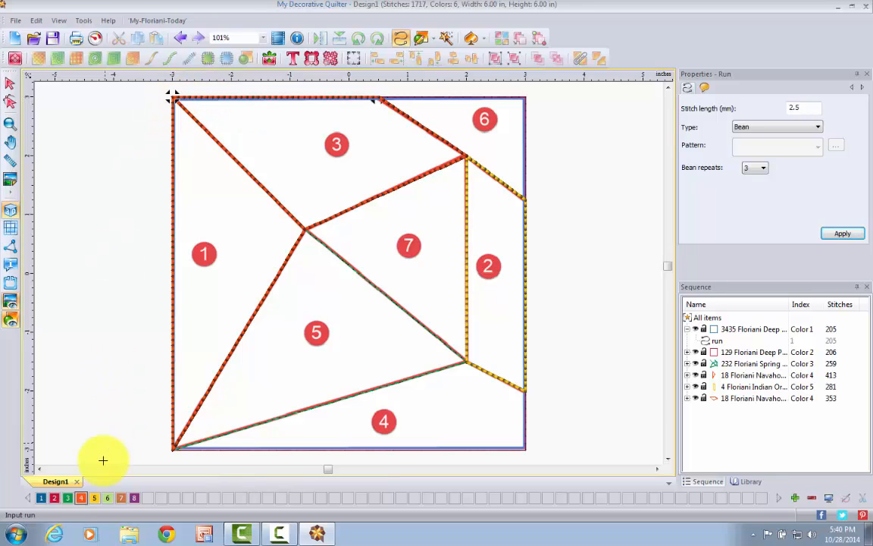
Digitize a closed bean run in thread color 5 around shape 4 along the block's lower edge.
left_click(95, 498)
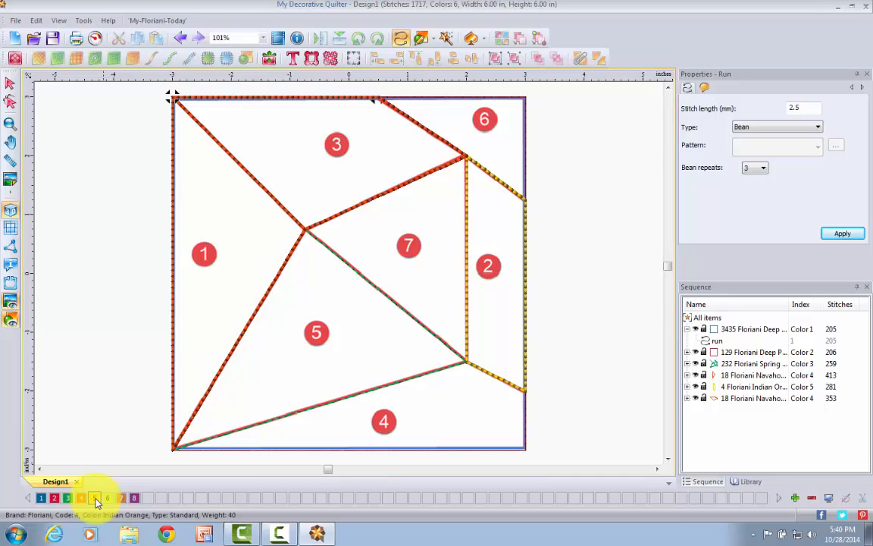
left_click(174, 447)
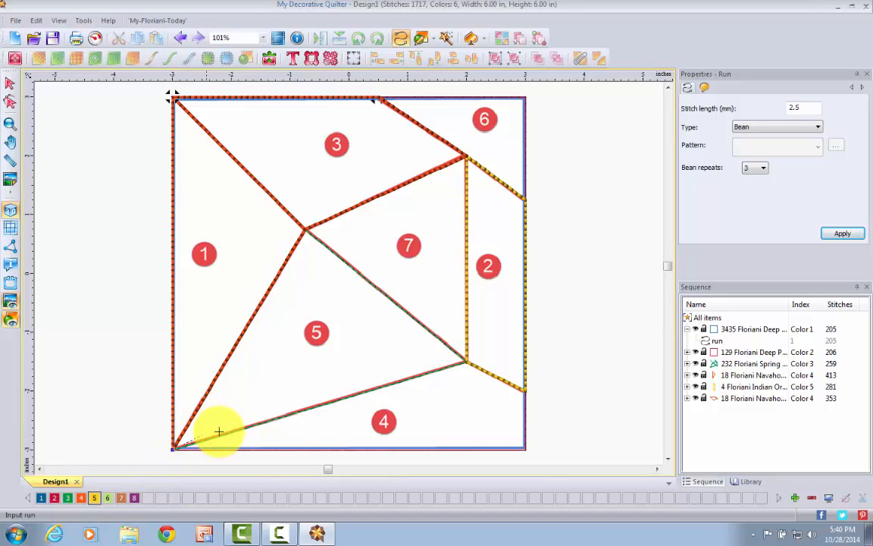
left_click(466, 362)
left_click(523, 387)
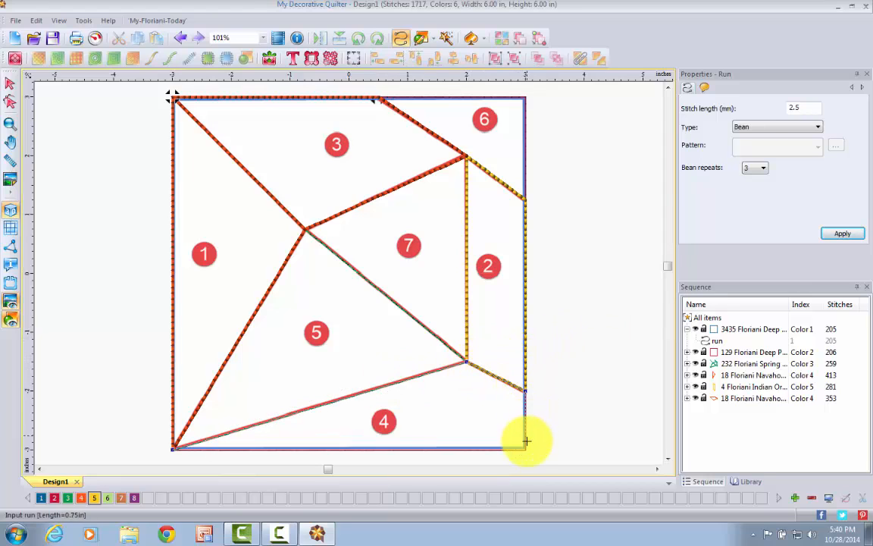
left_click(522, 445)
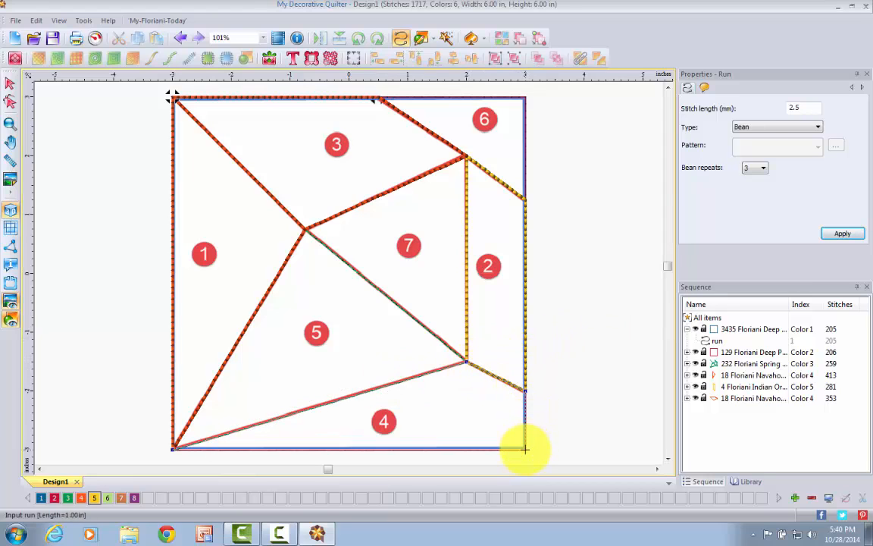
left_click(174, 448)
key("Return")
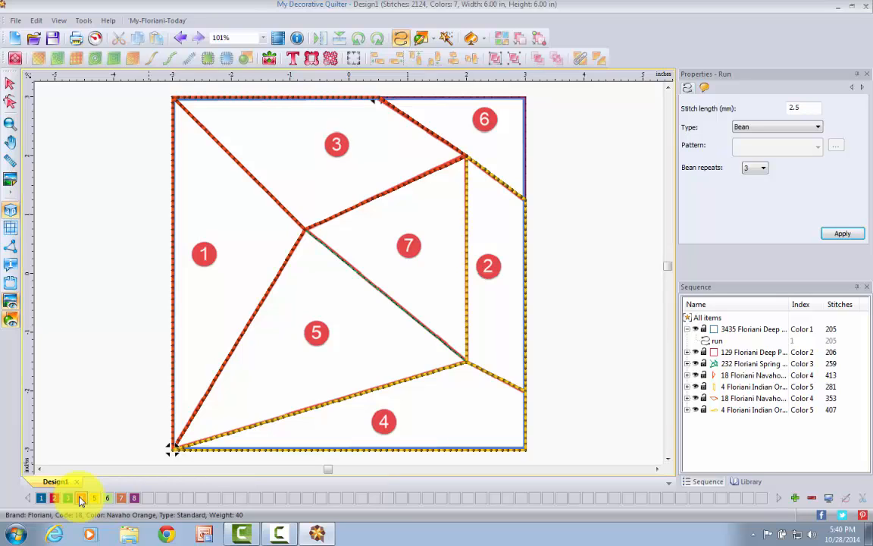
Digitize a closed bean run in thread color 4 around the triangular shape 5.
left_click(174, 447)
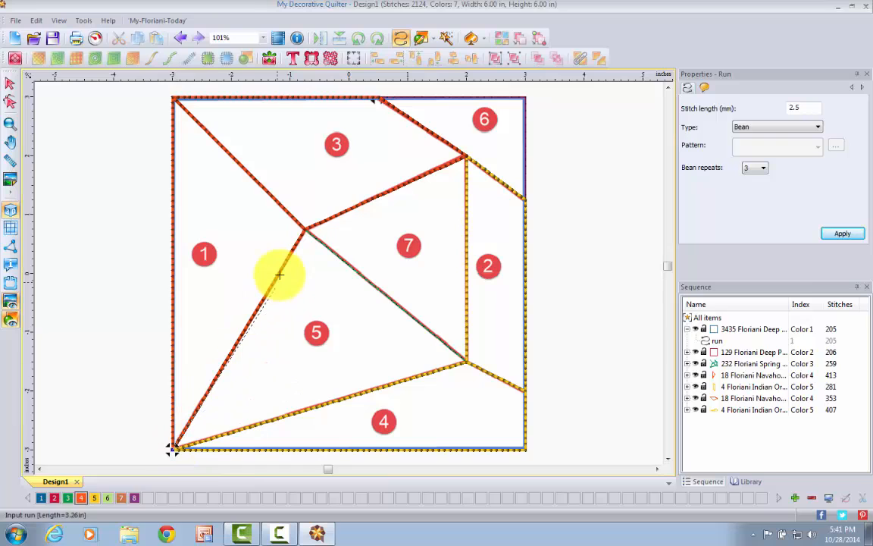
left_click(304, 229)
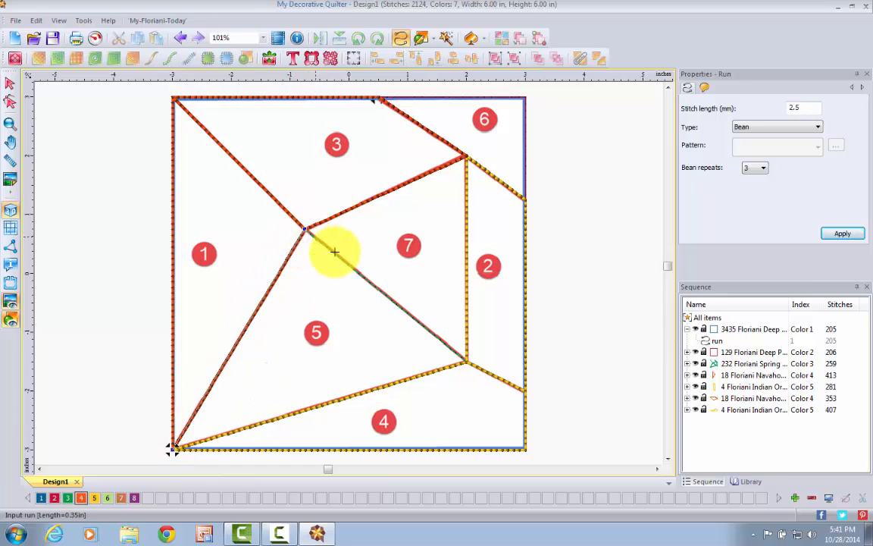
left_click(466, 362)
left_click(173, 447)
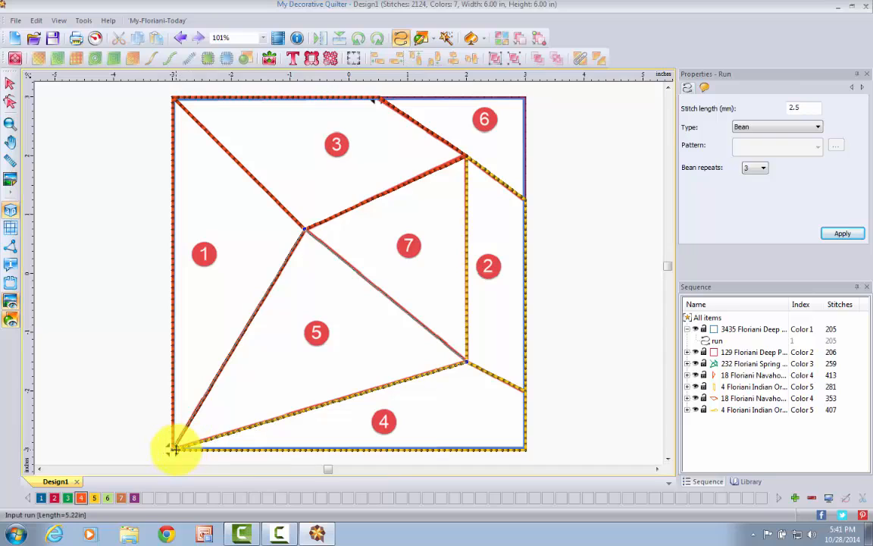
key("Return")
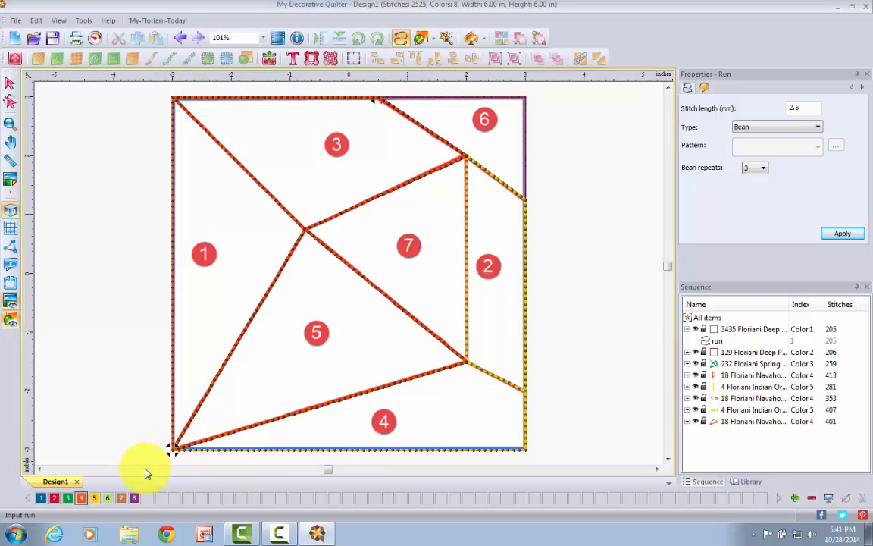
Digitize a closed bean run in thread color 5 around the corner shape 6.
left_click(94, 499)
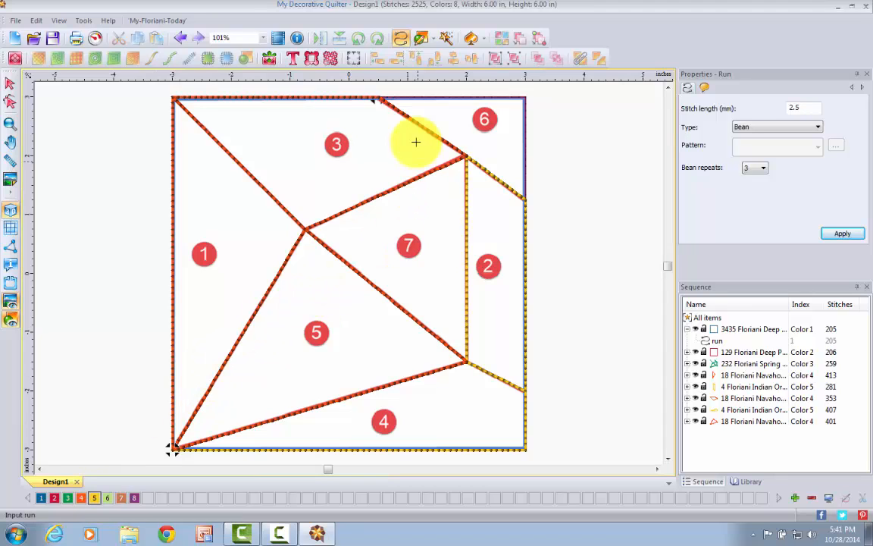
left_click(379, 96)
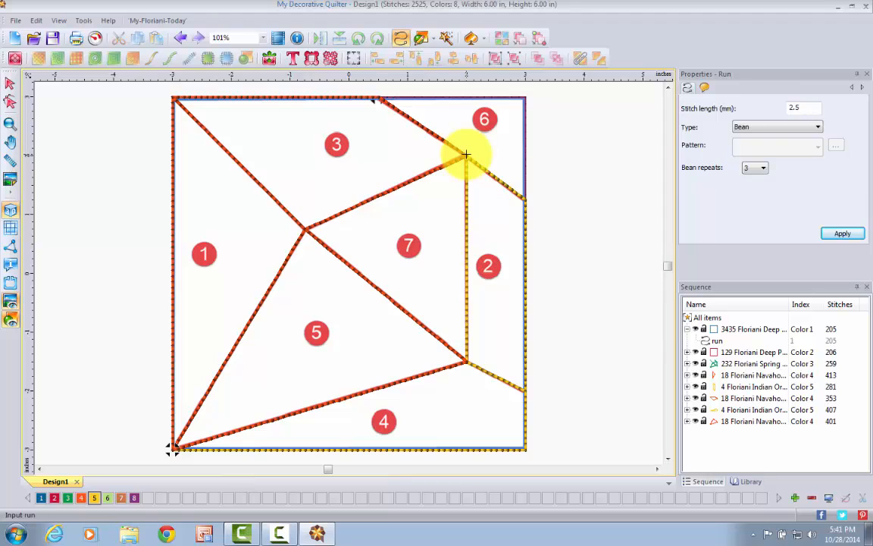
left_click(379, 99)
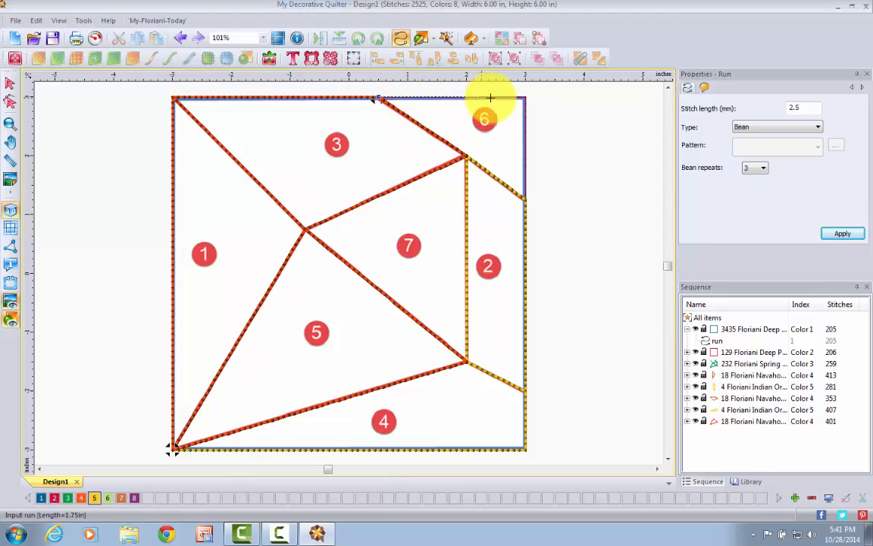
left_click(526, 98)
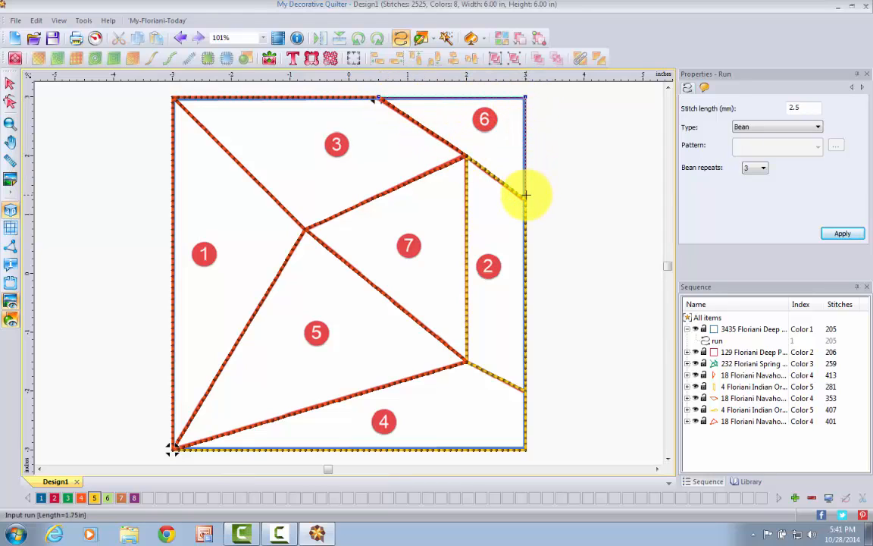
left_click(526, 199)
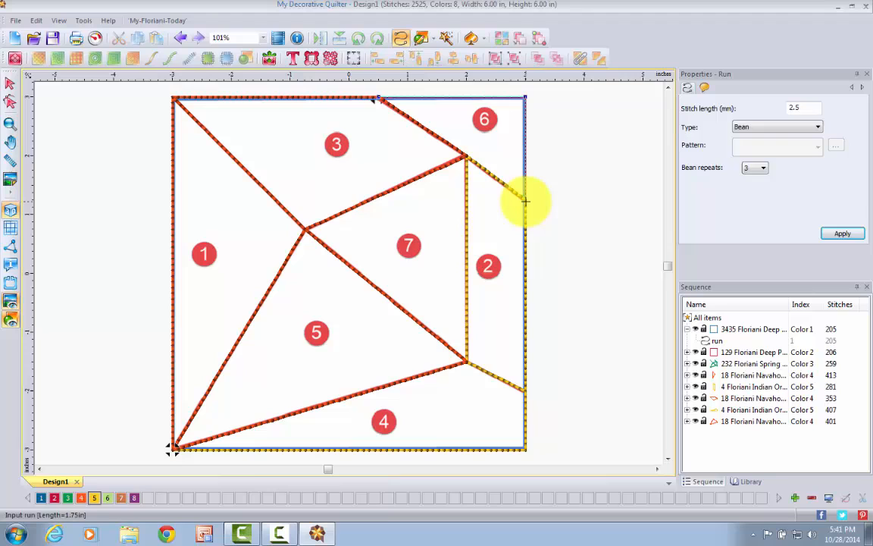
left_click(466, 156)
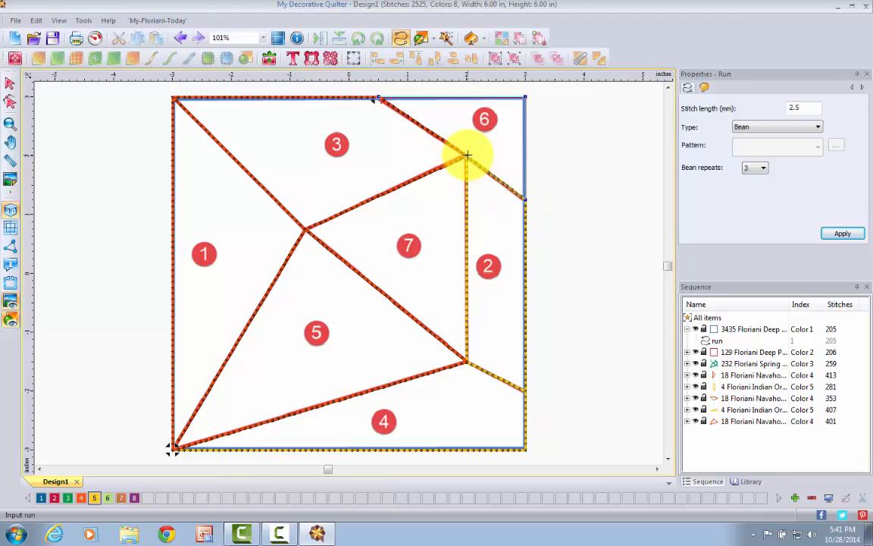
left_click(377, 98)
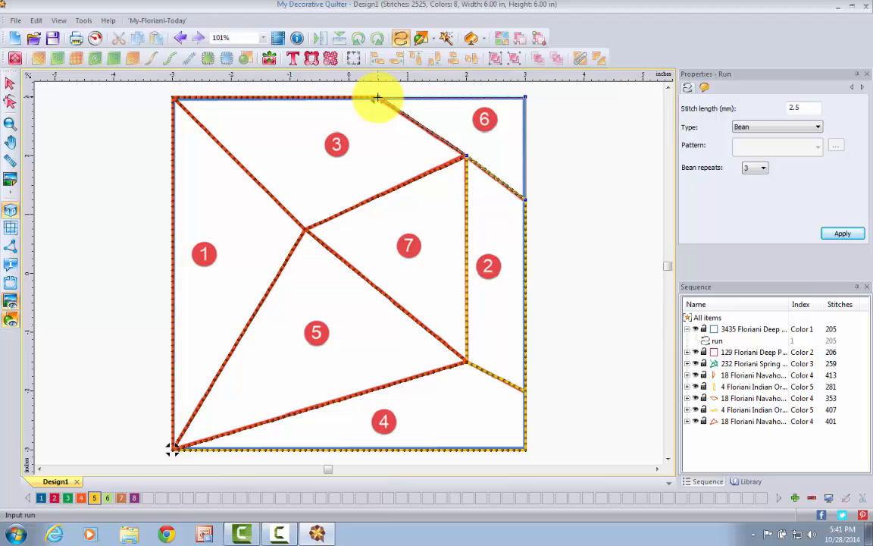
right_click(377, 97)
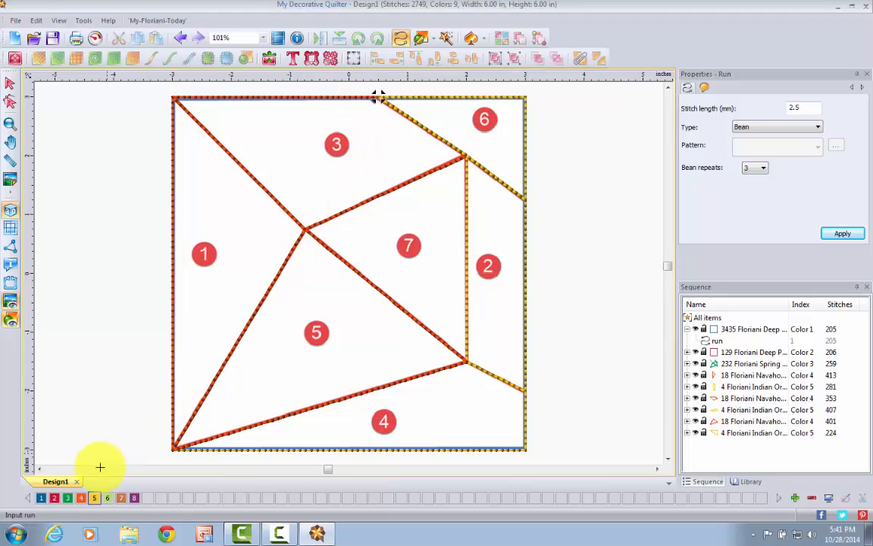
Digitize a closed bean run in thread color 4 around the triangular shape 7.
left_click(82, 498)
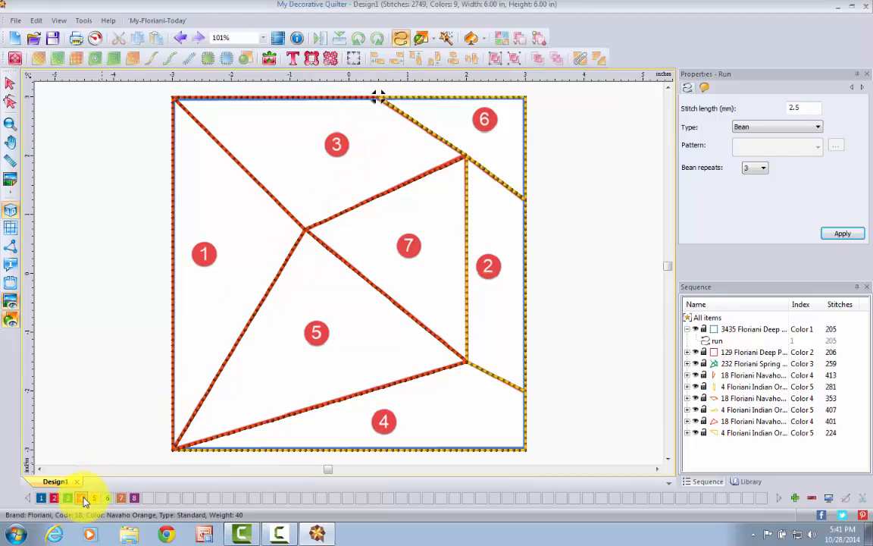
left_click(305, 229)
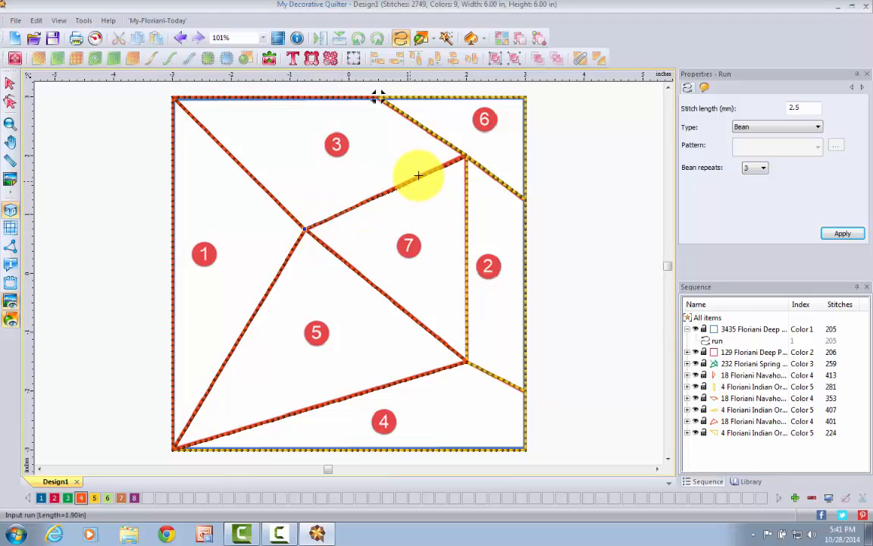
left_click(464, 158)
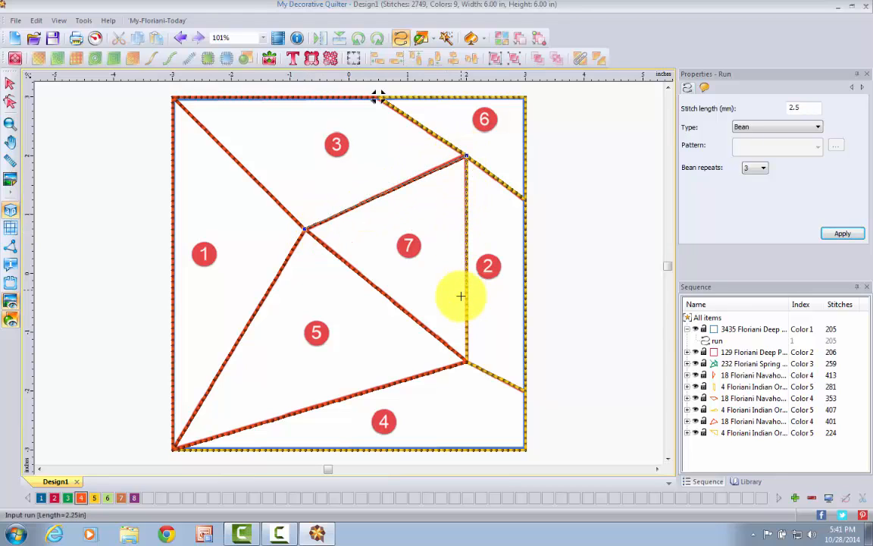
left_click(465, 358)
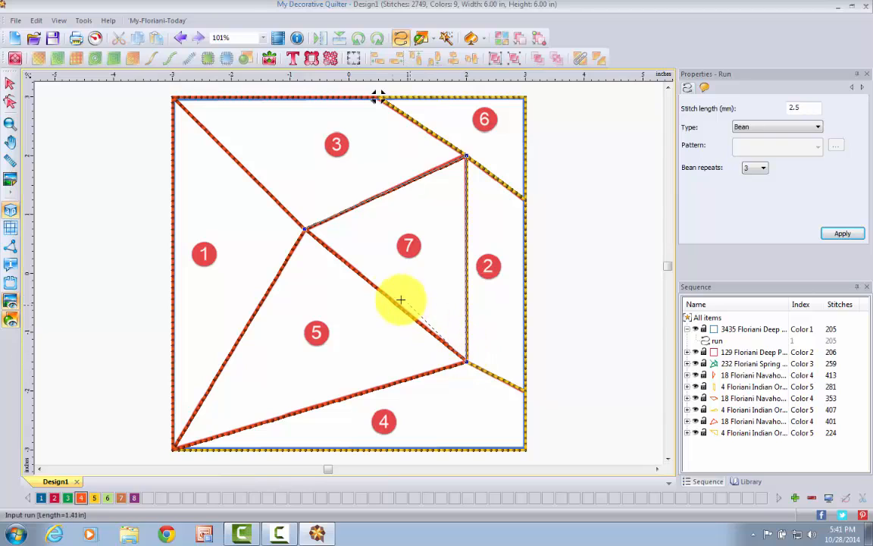
left_click(305, 230)
right_click(305, 229)
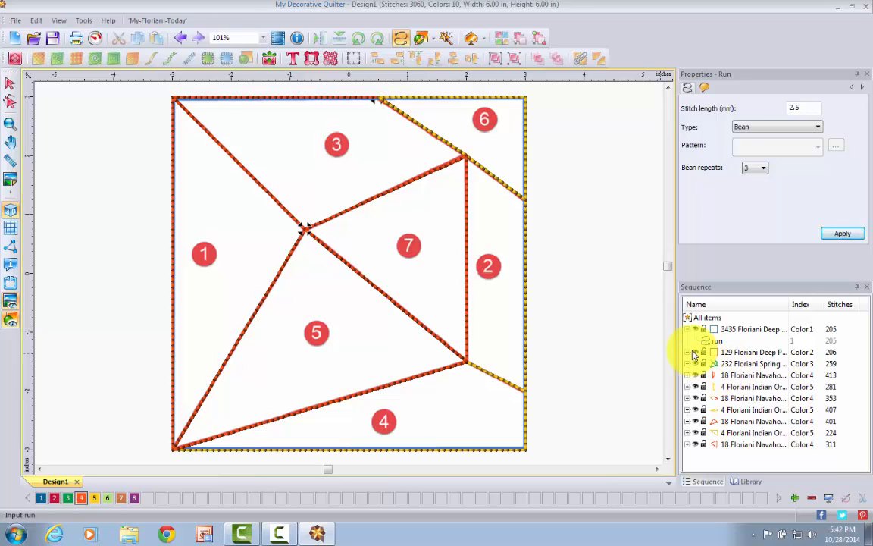
Turn off Snap to grid in the general grid options and apply the settings.
left_click(470, 39)
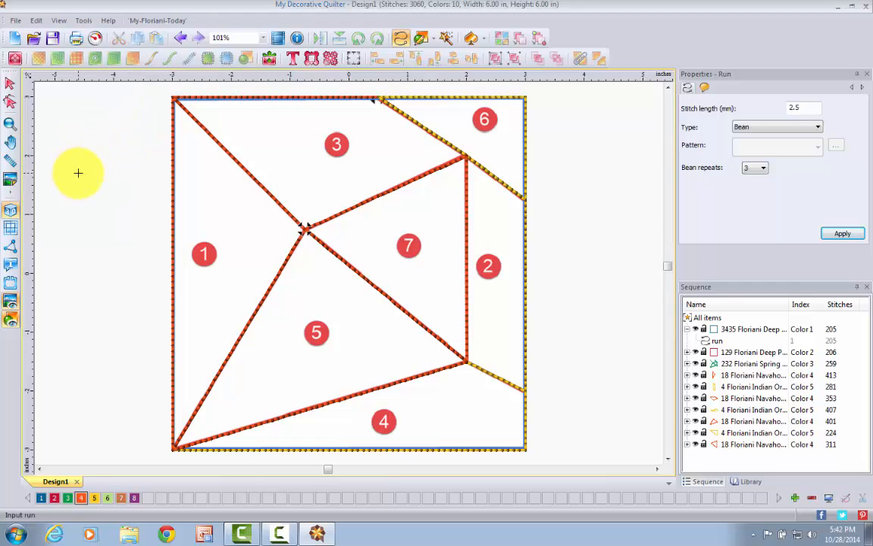
left_click(84, 23)
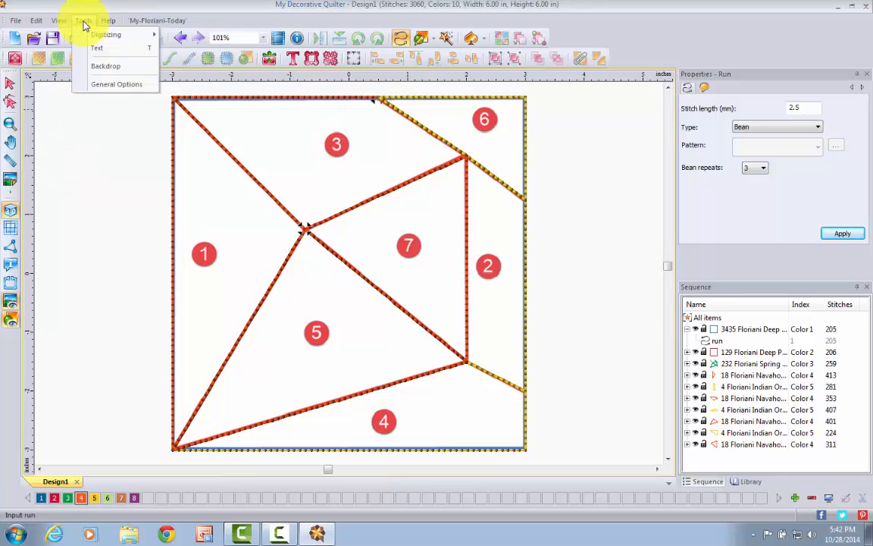
left_click(102, 85)
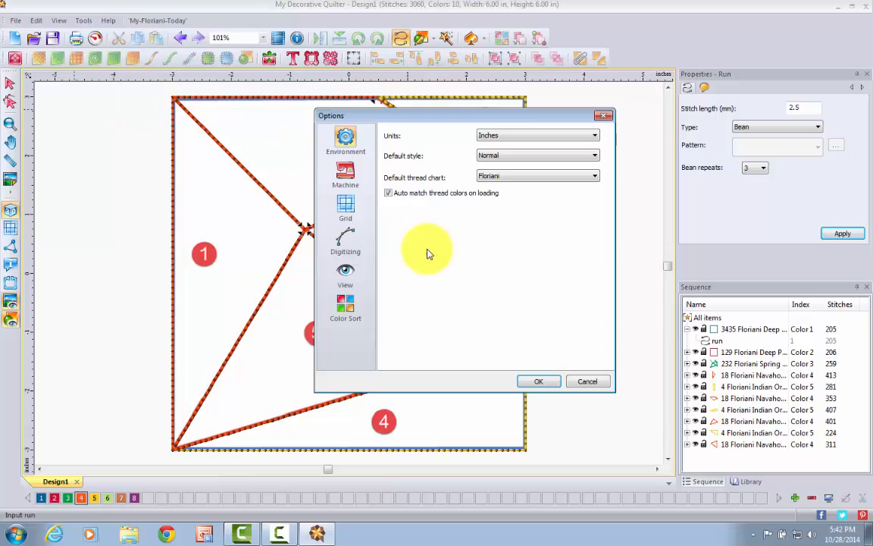
left_click(343, 212)
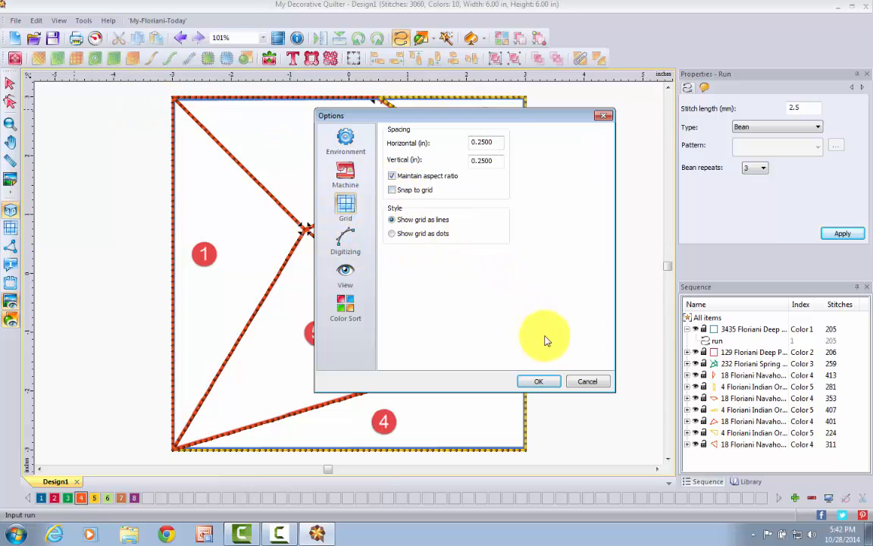
left_click(533, 382)
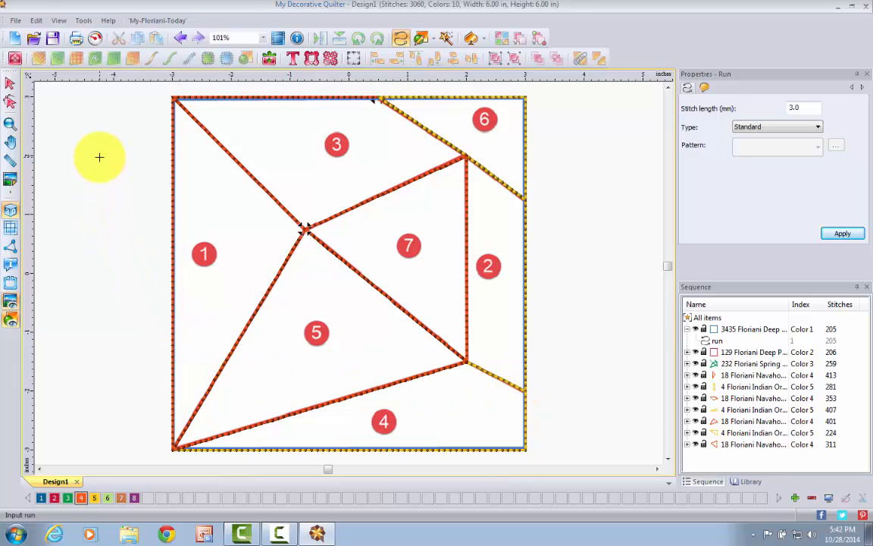
Start a crazy quilting stitch with the Stitch10 pattern.
left_click(491, 57)
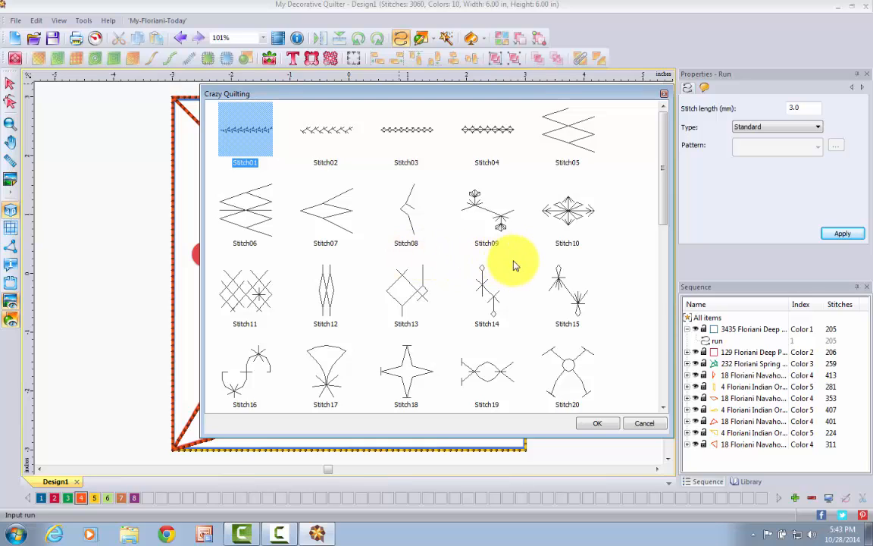
left_click(553, 211)
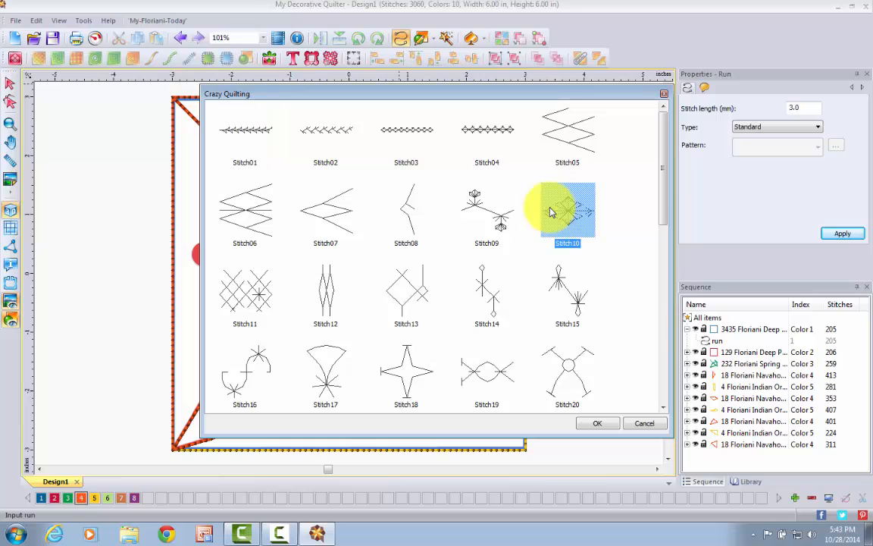
left_click(607, 426)
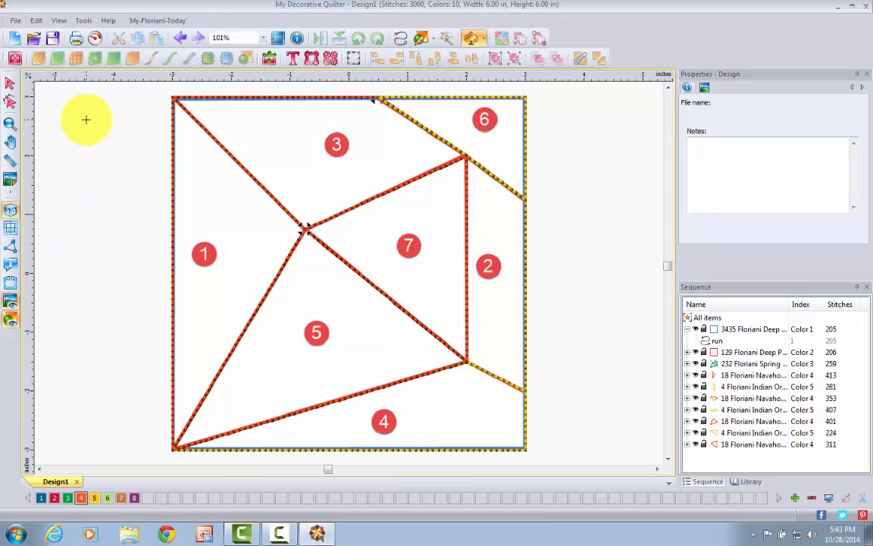
Place four Stitch10 crazy quilting motifs in a vertical column in the empty area beside the block.
left_click(85, 162)
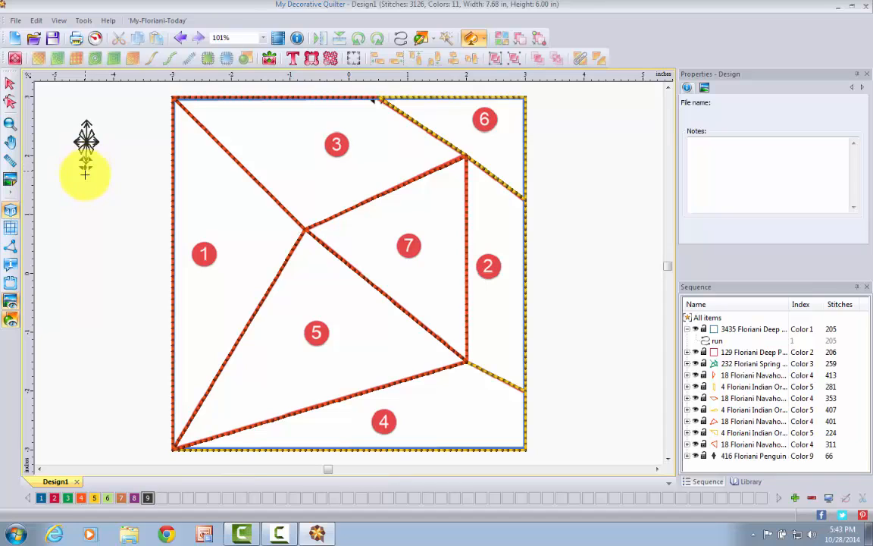
left_click(84, 213)
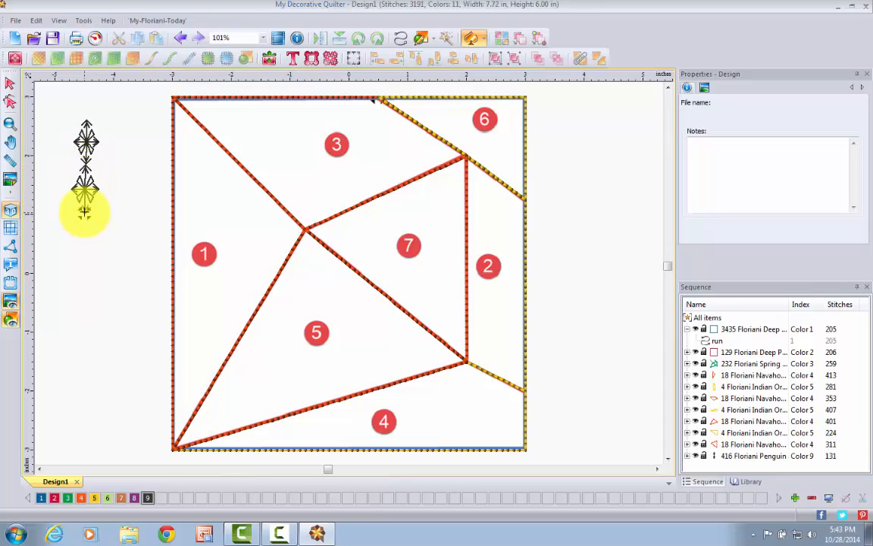
left_click(87, 250)
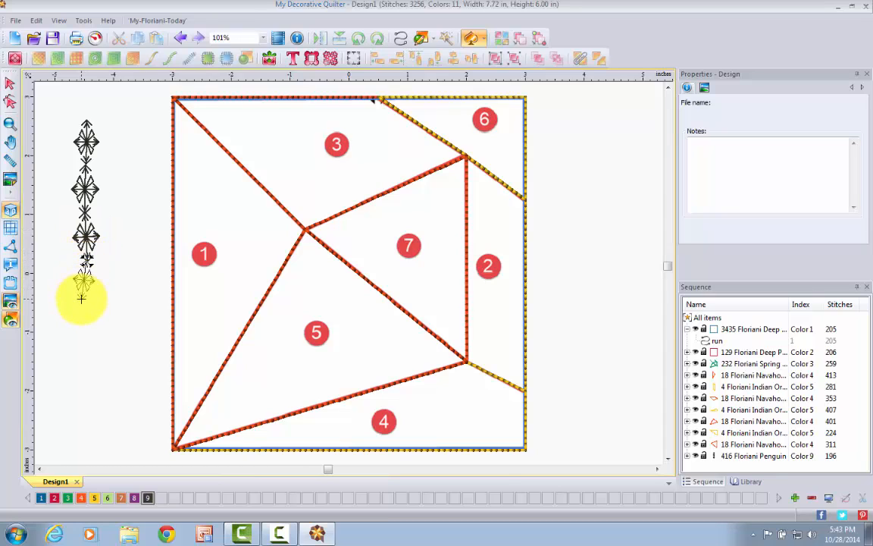
left_click(82, 295)
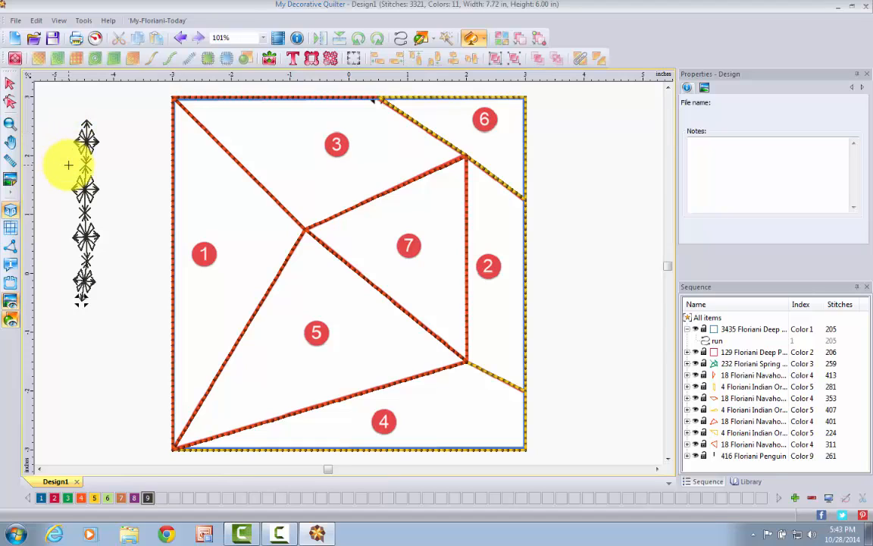
Undo all the crazy quilting motifs placed beside the block.
left_click(182, 38)
left_click(183, 39)
left_click(182, 38)
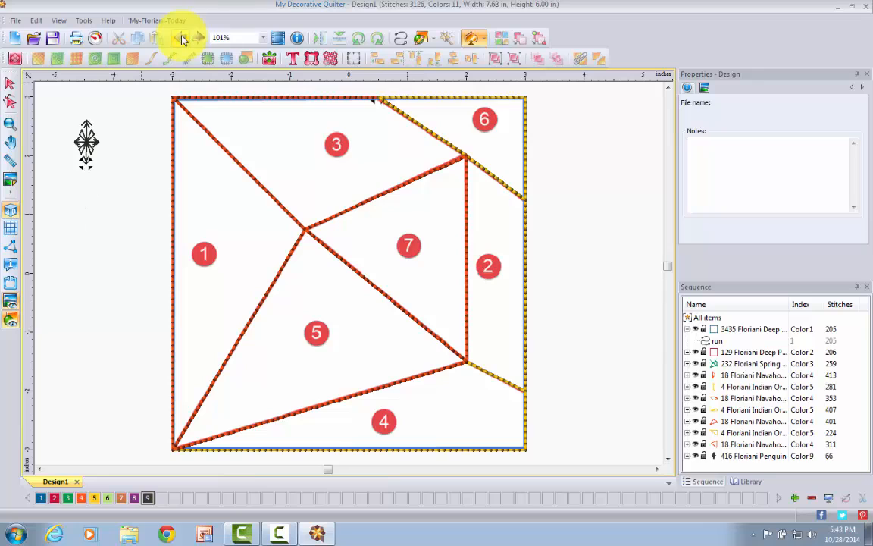
left_click(183, 39)
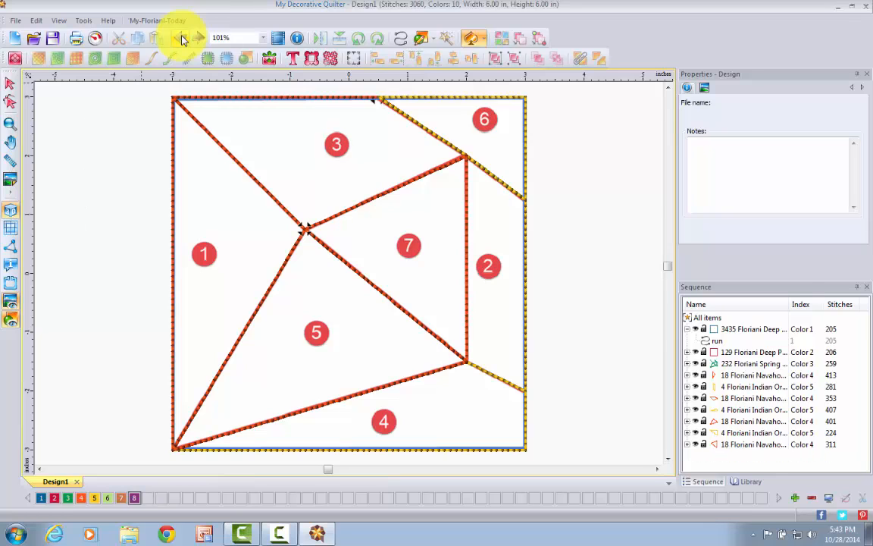
Turn on Snap to grid in the general grid options and confirm the settings.
left_click(85, 22)
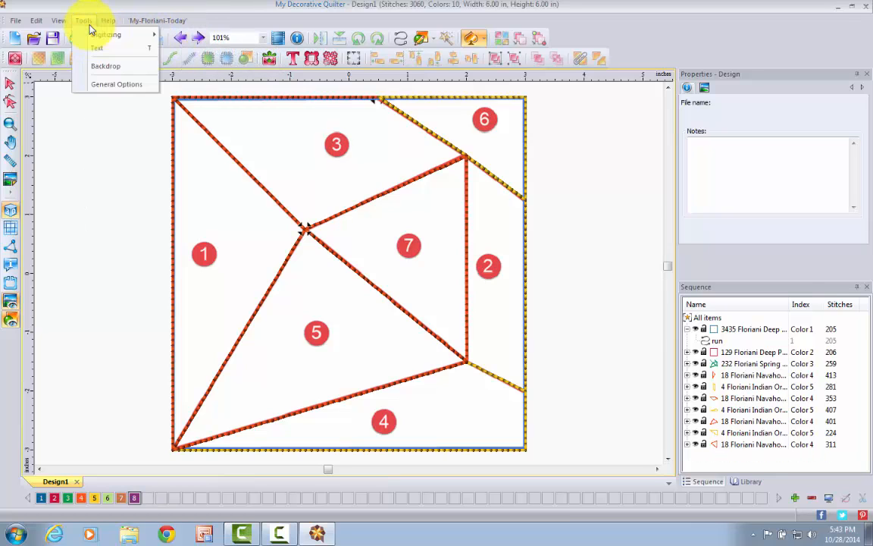
left_click(124, 87)
left_click(346, 201)
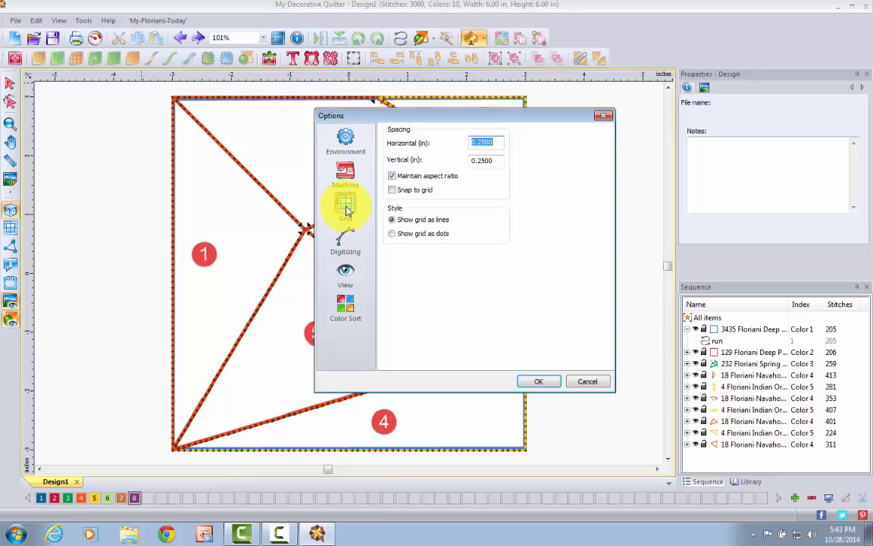
left_click(392, 189)
left_click(547, 376)
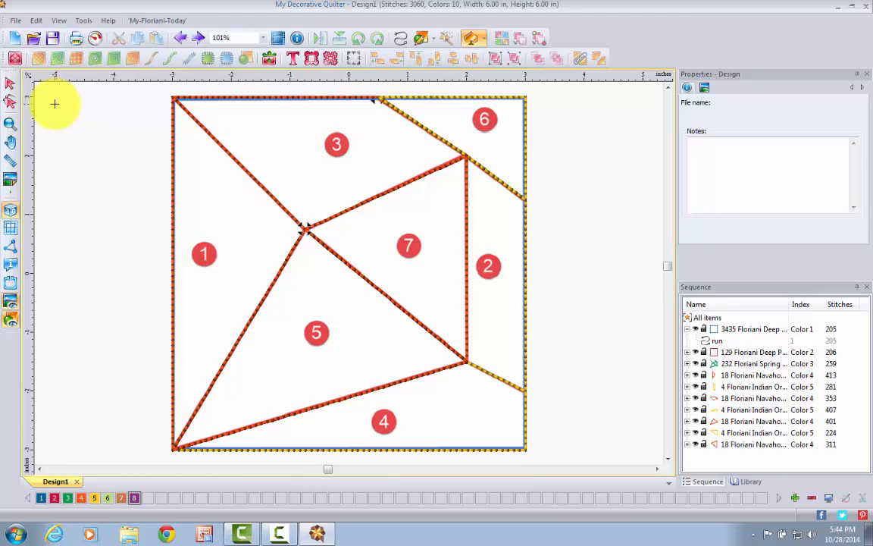
Load the desktop image Map for Crazy Quilt Block.png as the backdrop.
left_click(15, 21)
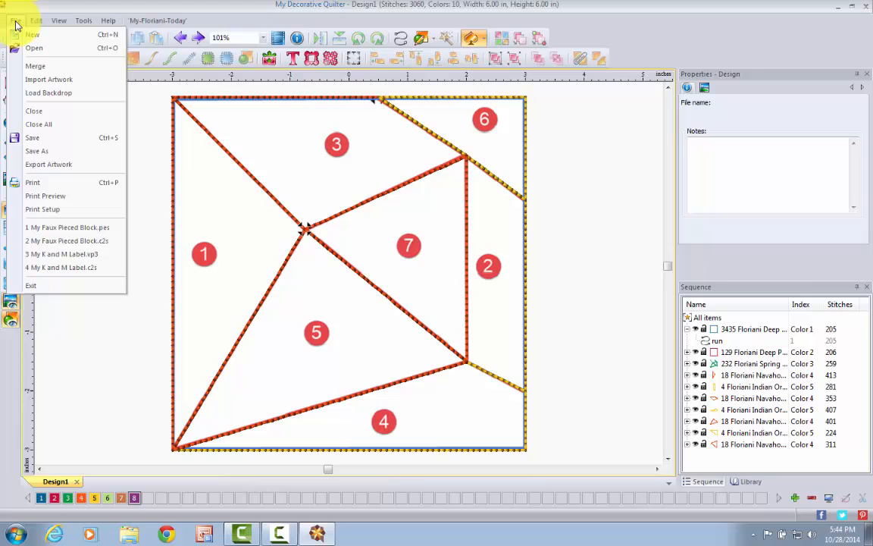
left_click(47, 92)
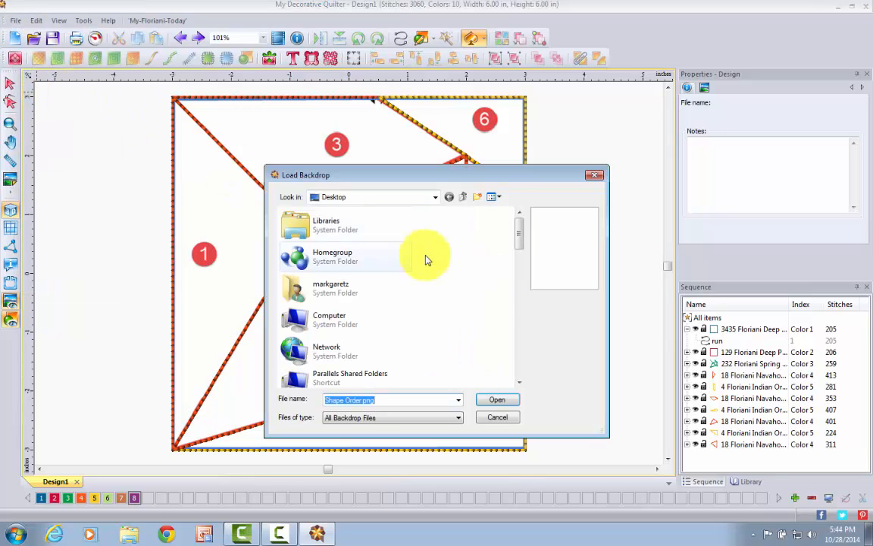
left_click_drag(521, 237, 510, 361)
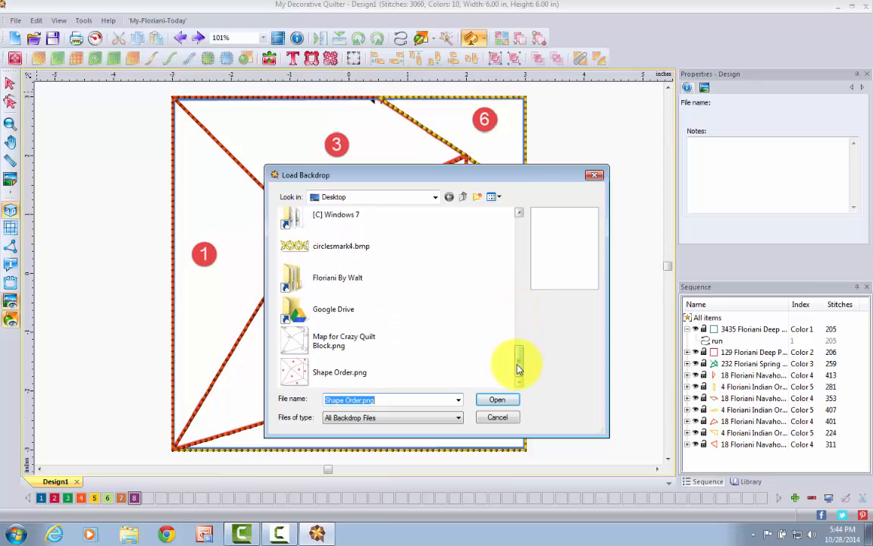
left_click(342, 347)
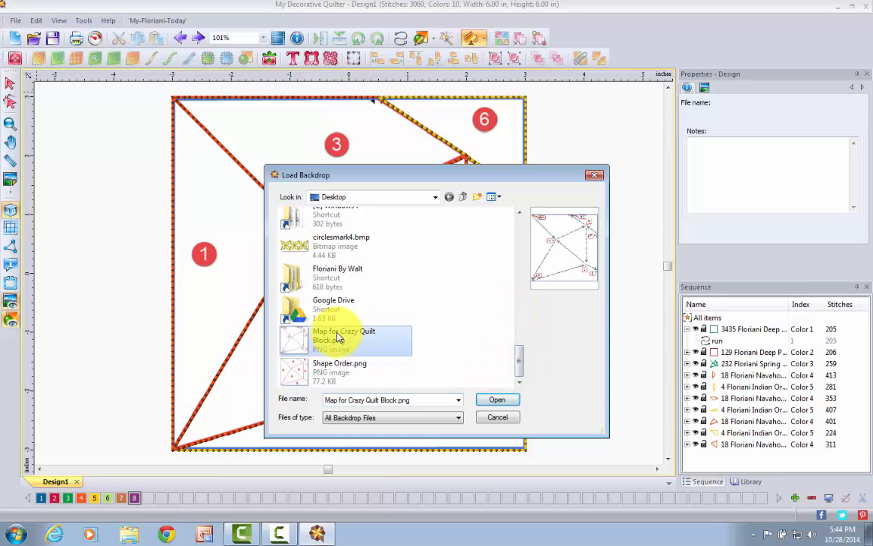
left_click(492, 400)
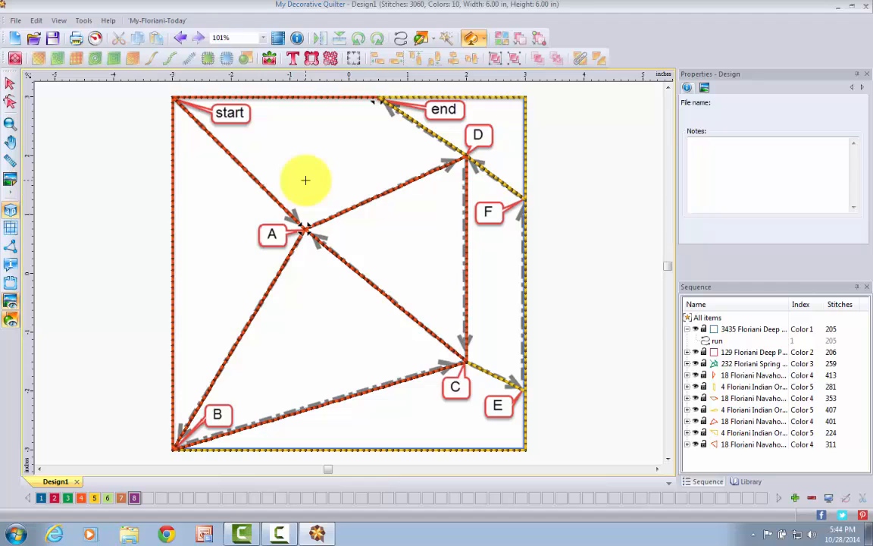
Digitize a run in thread color 6 from the start corner to point A.
left_click(401, 40)
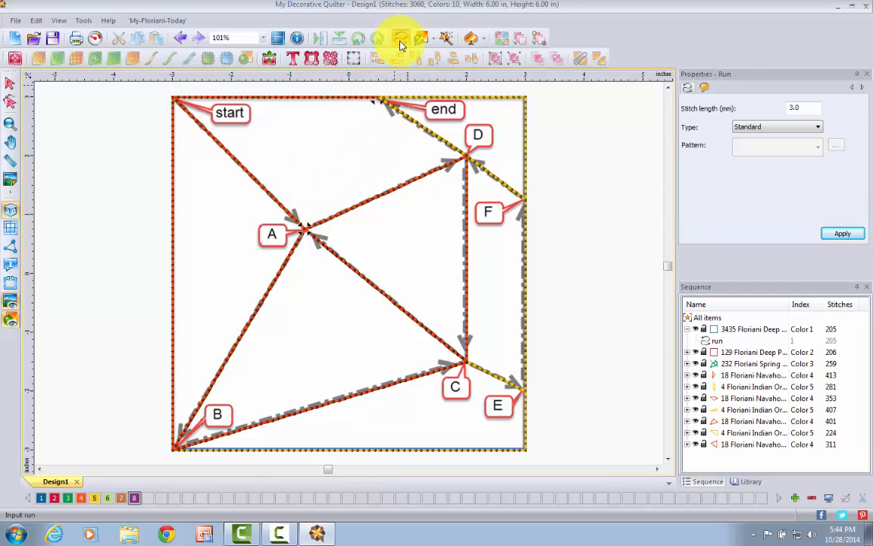
left_click(108, 501)
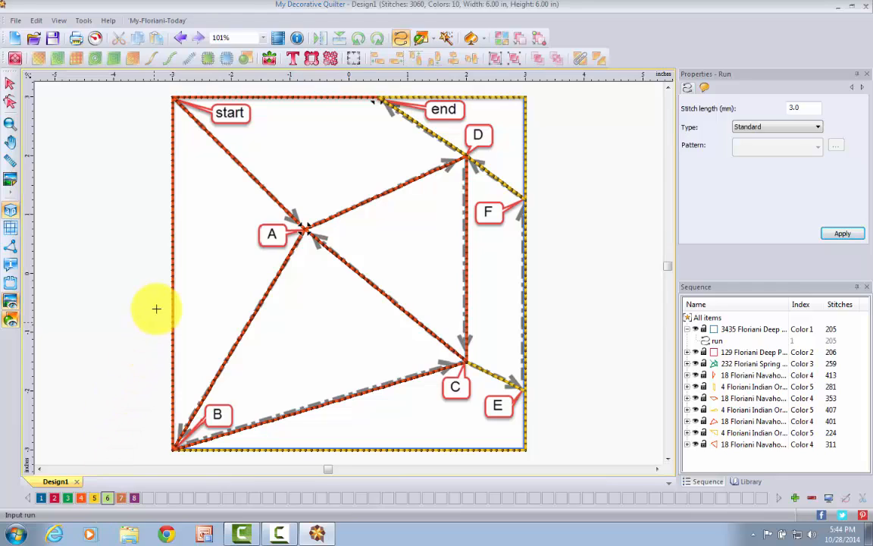
left_click(172, 96)
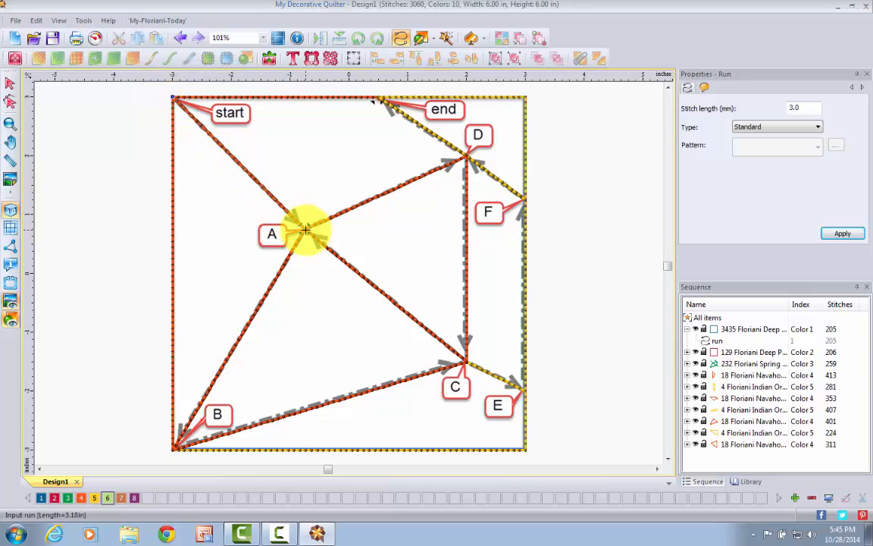
left_click(305, 230)
right_click(304, 230)
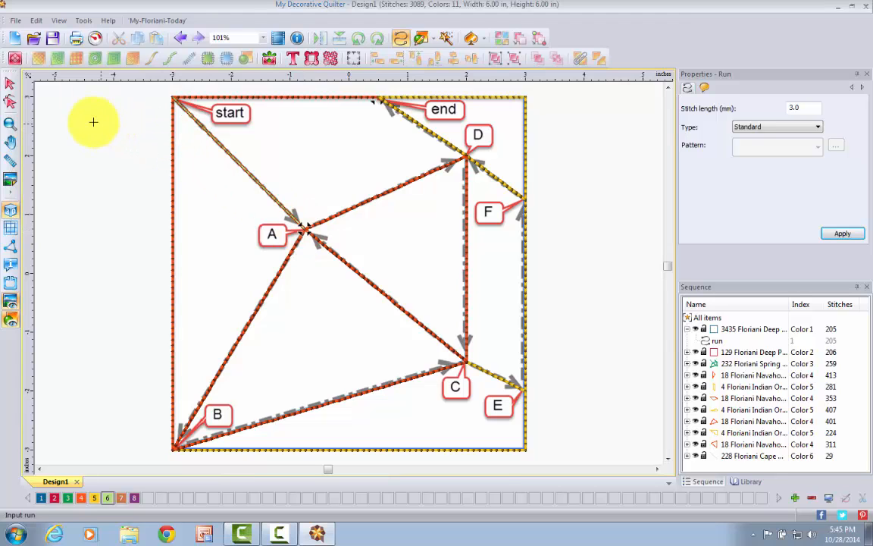
Set the start-to-A run's type to Crazy Quilting and choose the Stitch24 pattern.
left_click(10, 84)
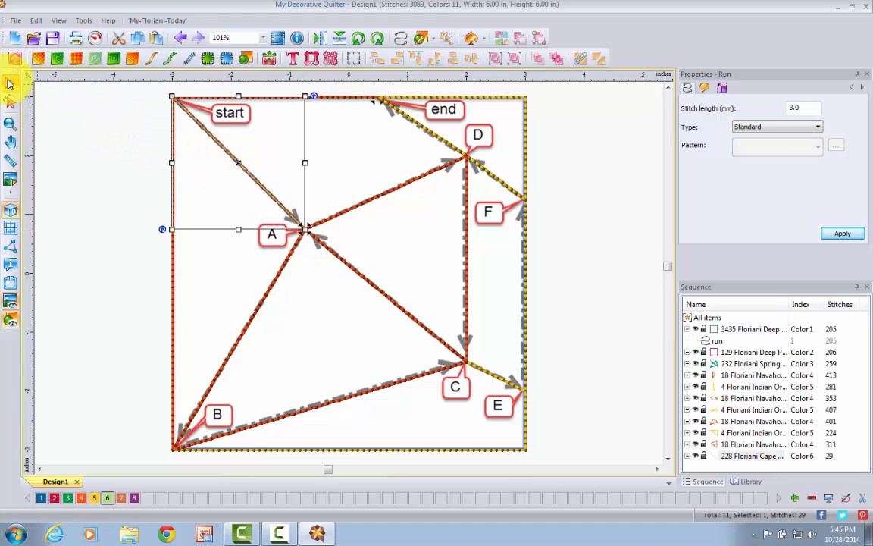
left_click(234, 163)
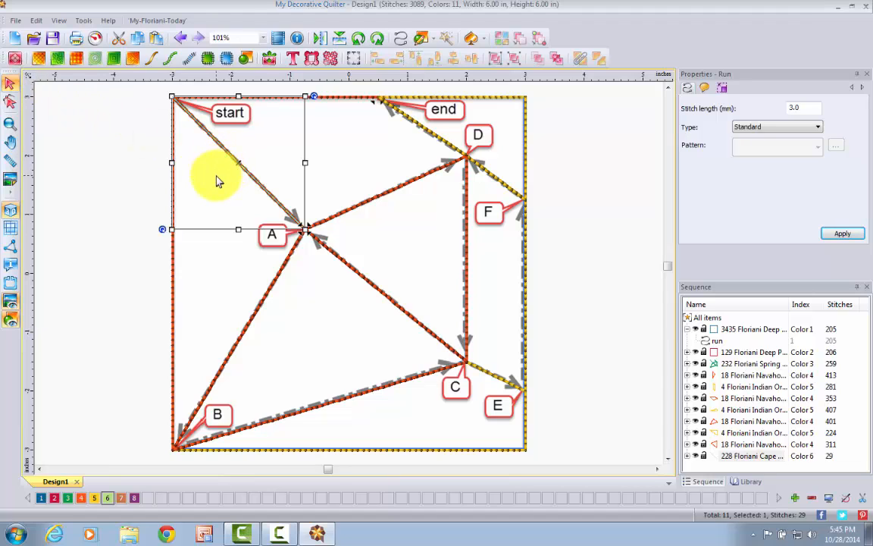
left_click(818, 129)
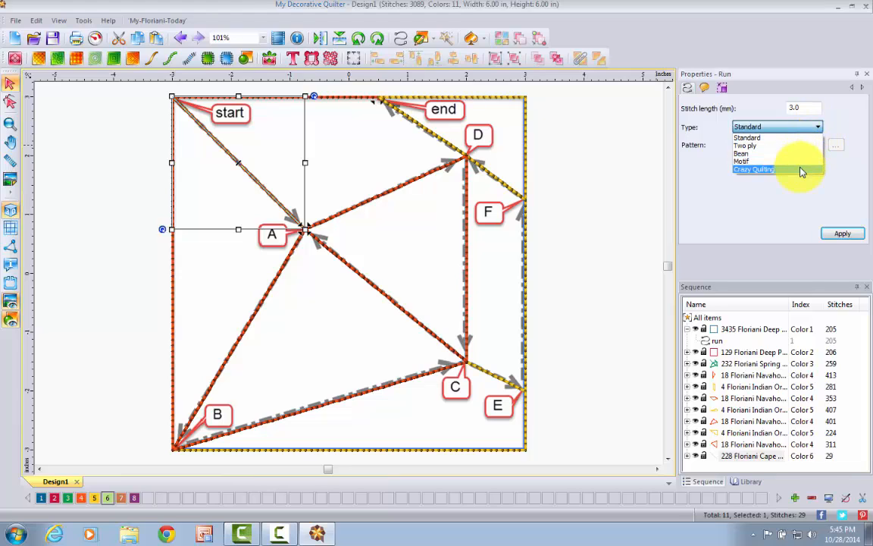
left_click(802, 172)
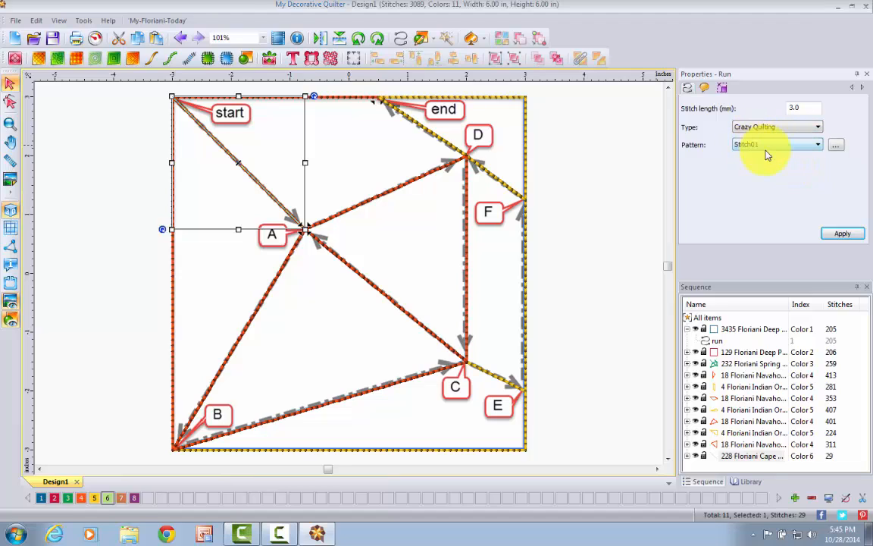
left_click(835, 146)
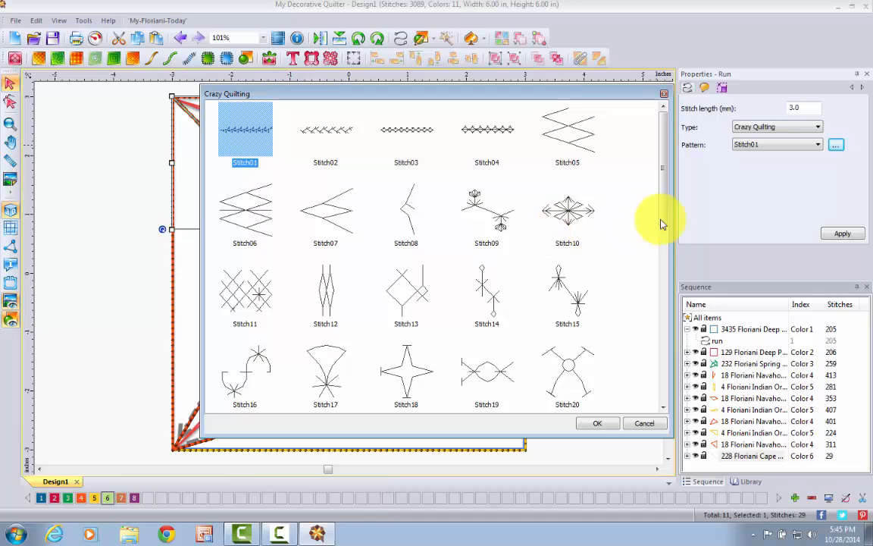
scroll(659, 207, "down", 5)
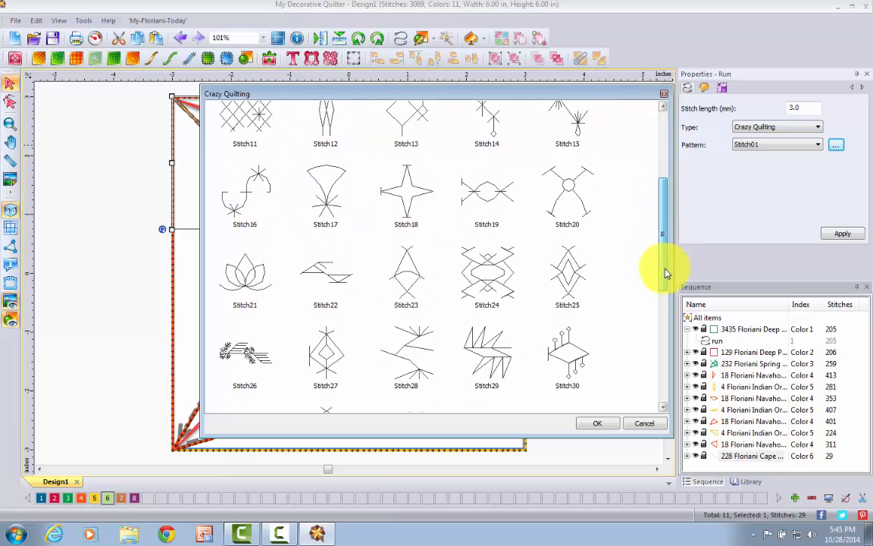
left_click(490, 281)
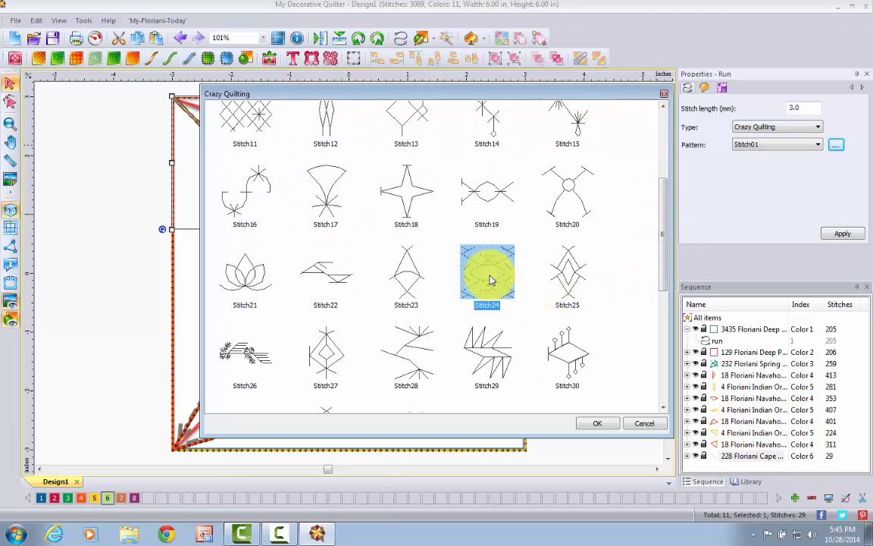
left_click(596, 424)
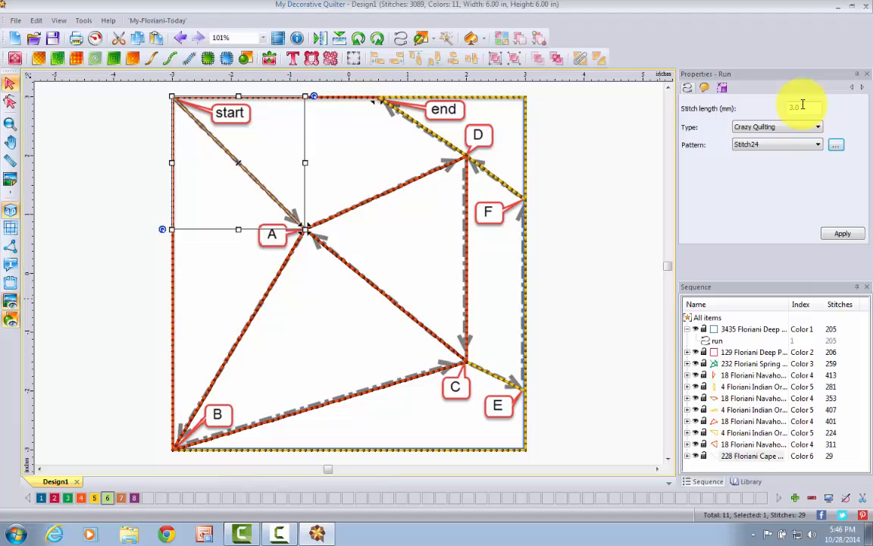
Set the start-to-A run's stitch length to 8 mm and apply its crazy quilting properties.
left_click_drag(802, 105, 785, 112)
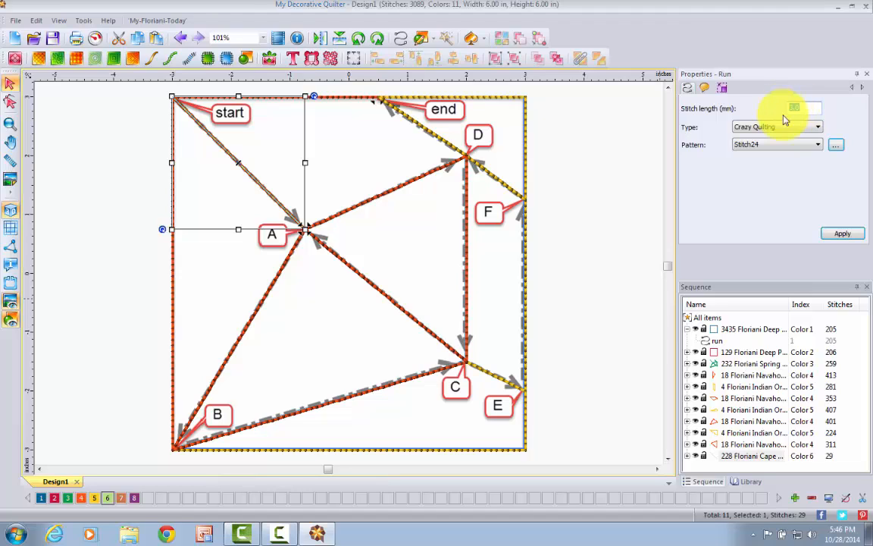
type("8")
left_click(847, 236)
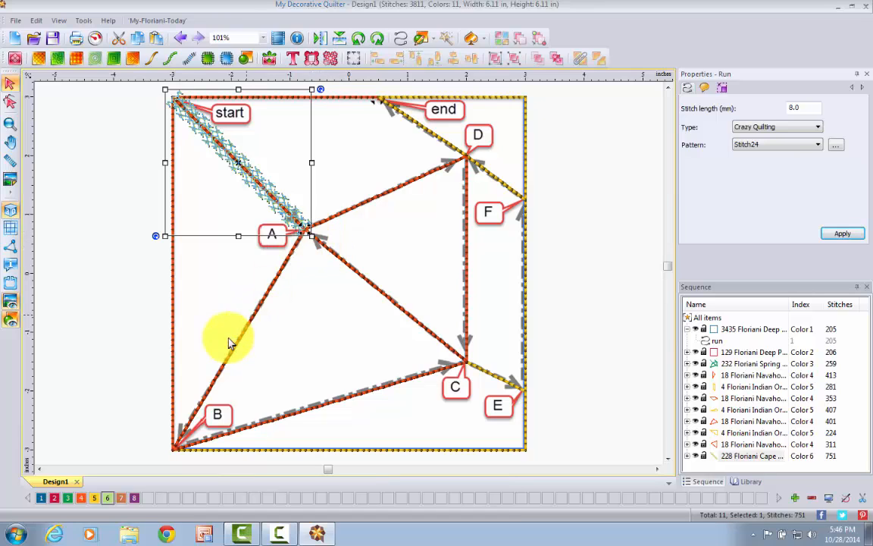
Digitize a run in thread color 6 from point A to corner B.
left_click(400, 38)
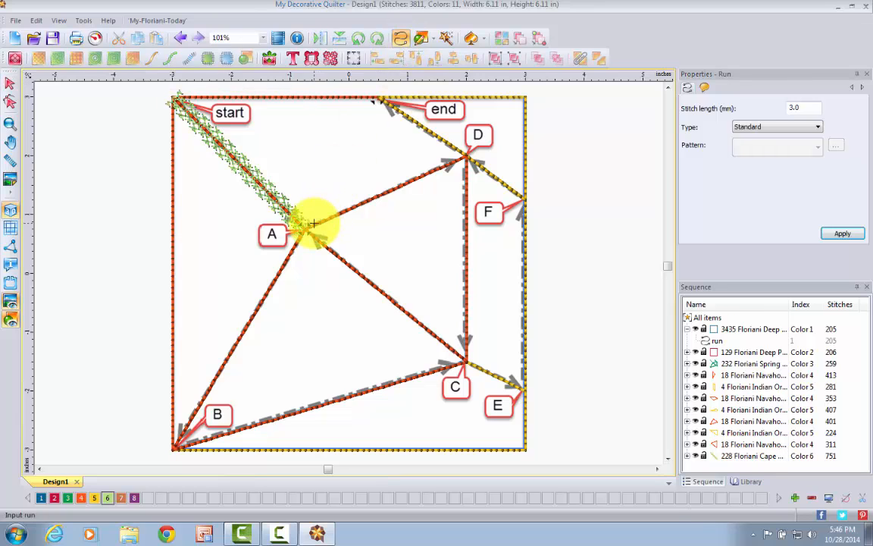
left_click(303, 228)
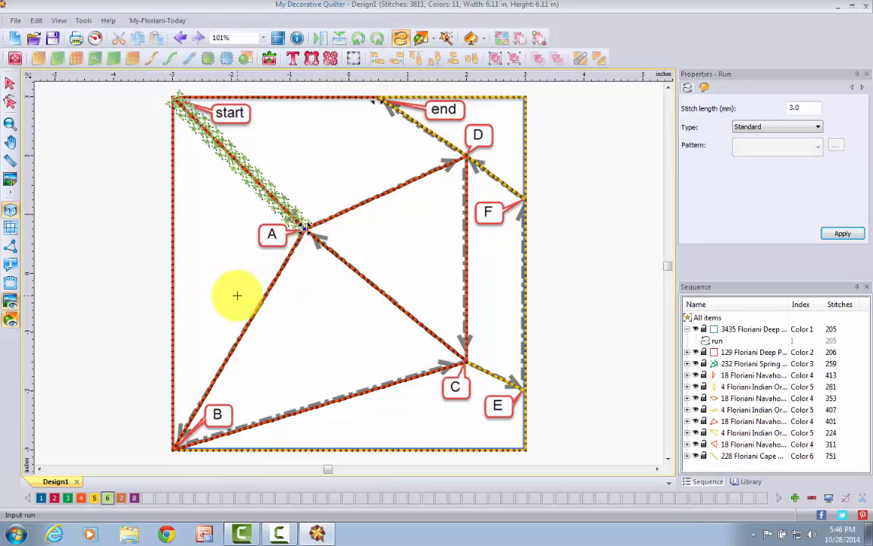
left_click(174, 448)
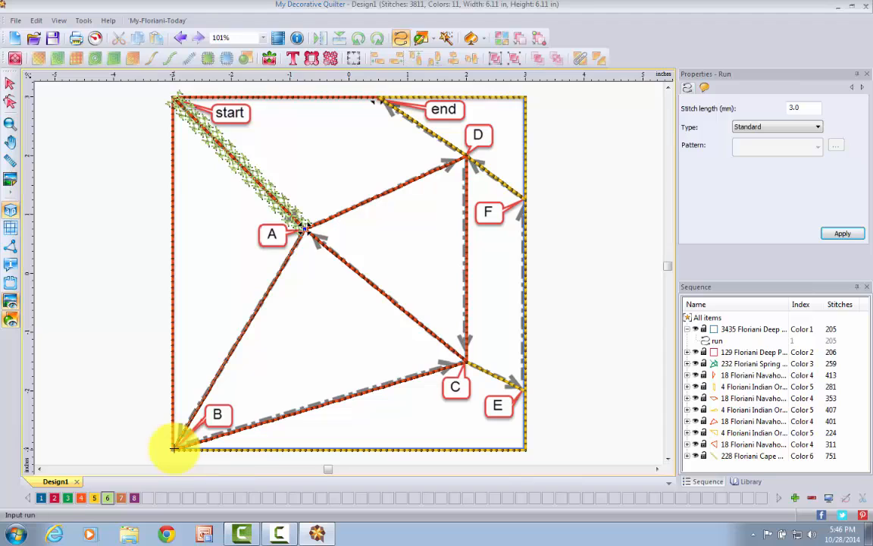
right_click(175, 448)
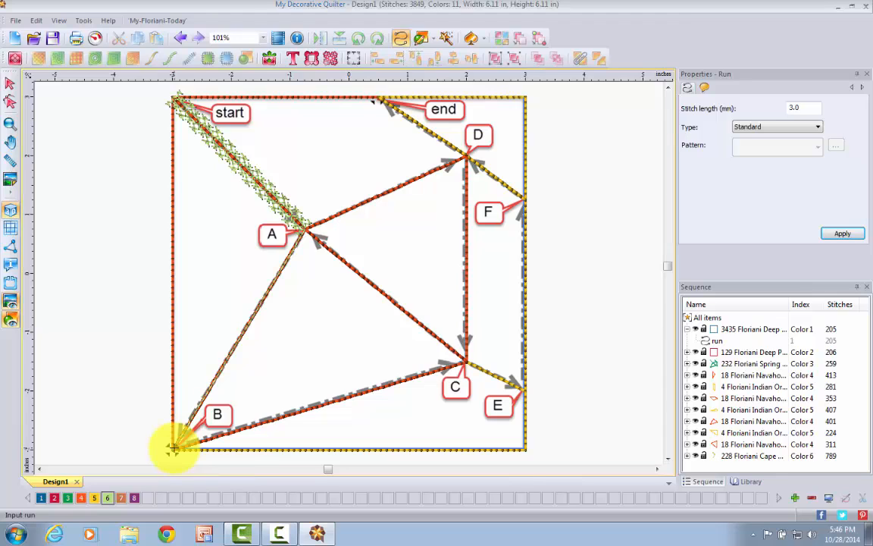
Set the A-to-B run's type to Crazy Quilting and choose the Stitch39 pattern.
left_click(13, 82)
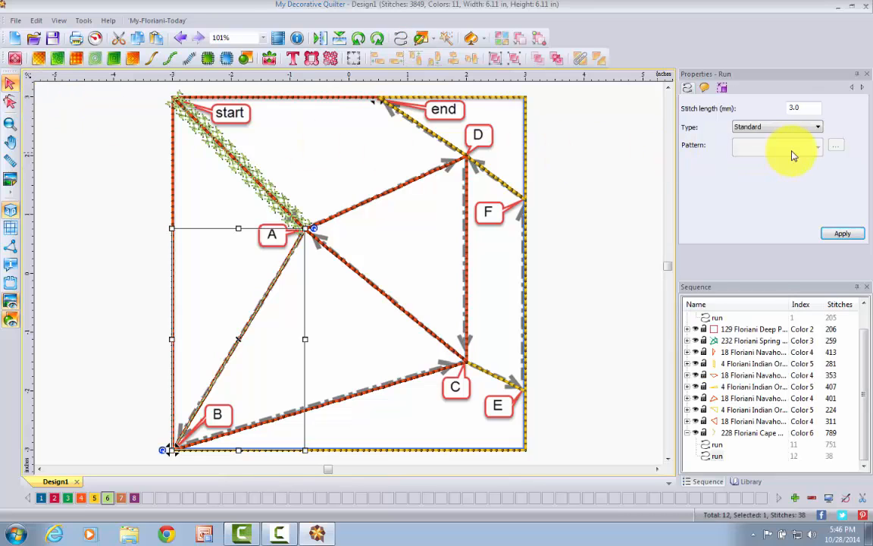
left_click(815, 128)
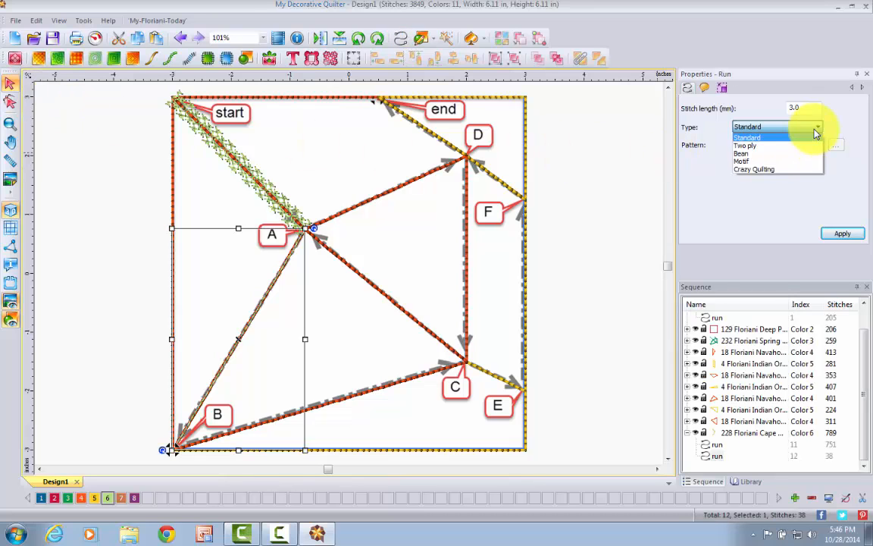
left_click(793, 169)
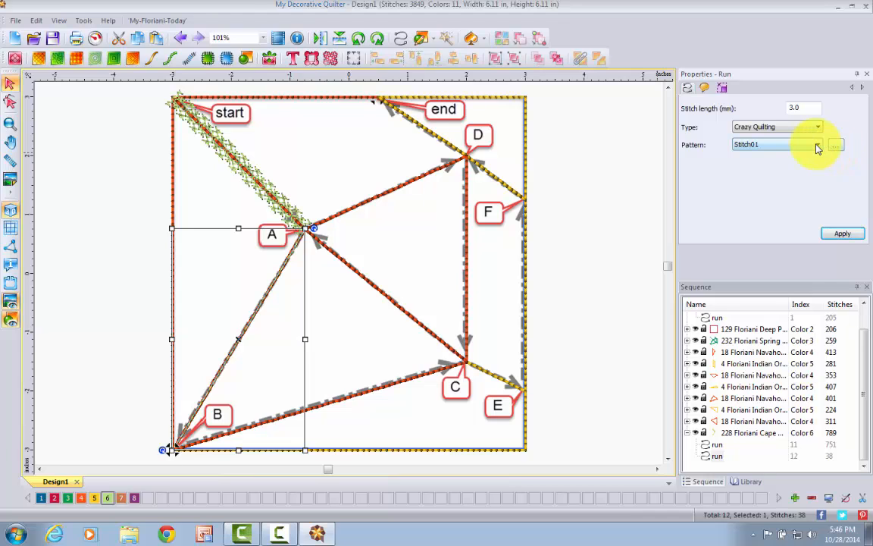
left_click(818, 144)
scroll(817, 235, "down", 5)
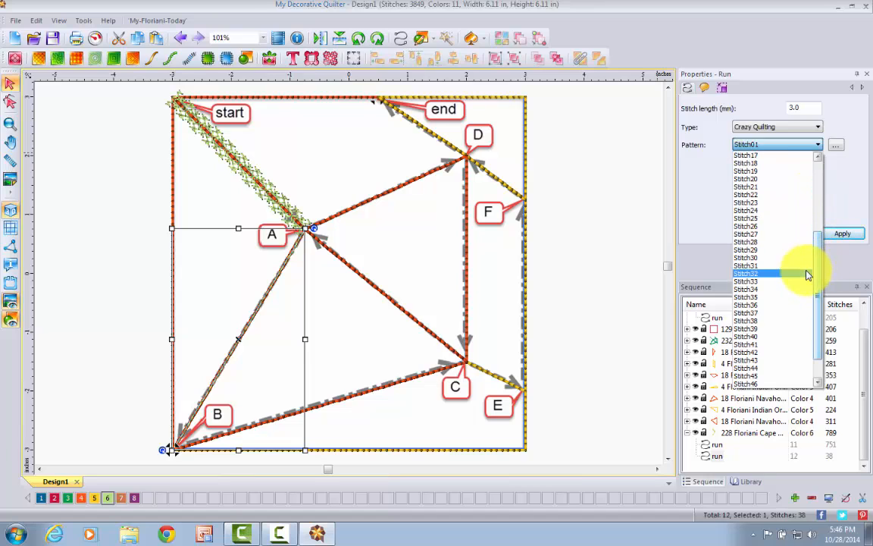
left_click(785, 329)
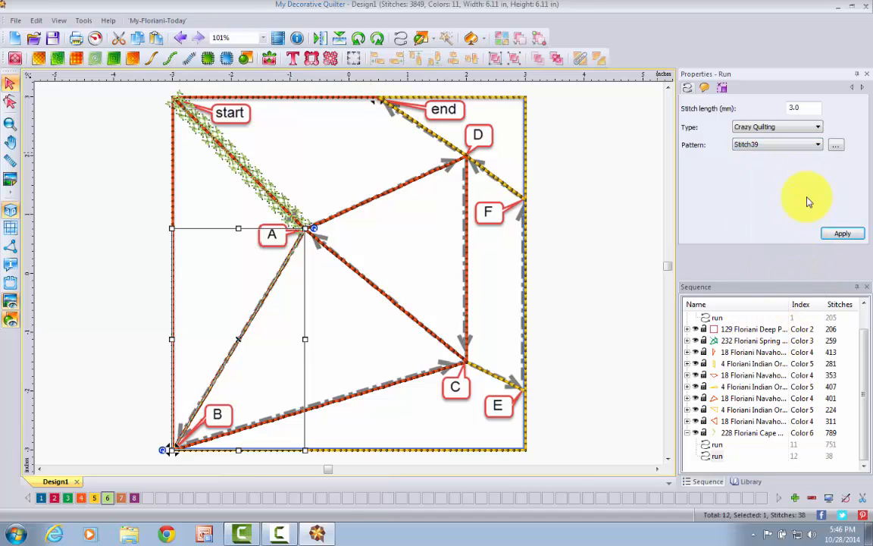
Set the A-to-B run's stitch length to 6 mm and apply its crazy quilting properties.
double_click(788, 108)
type("6")
left_click(850, 234)
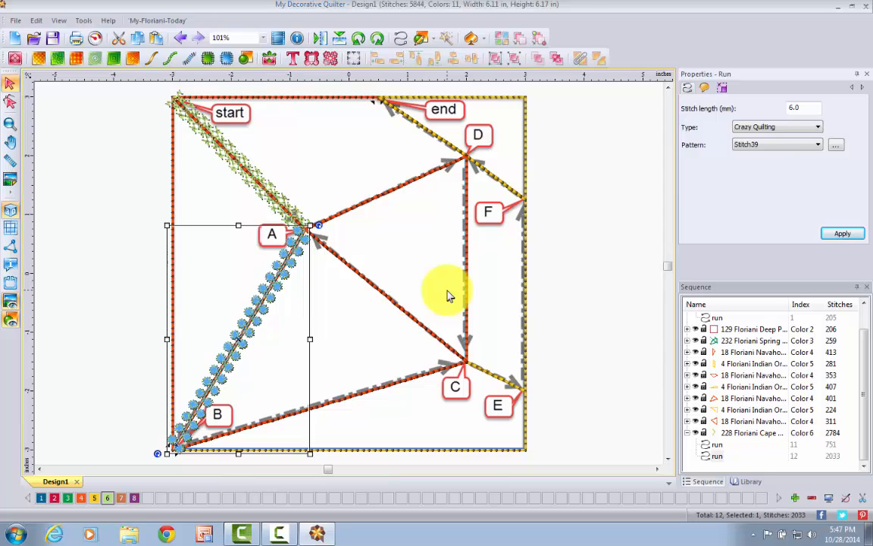
Digitize a run in thread color 6 from corner B to point C.
left_click(402, 42)
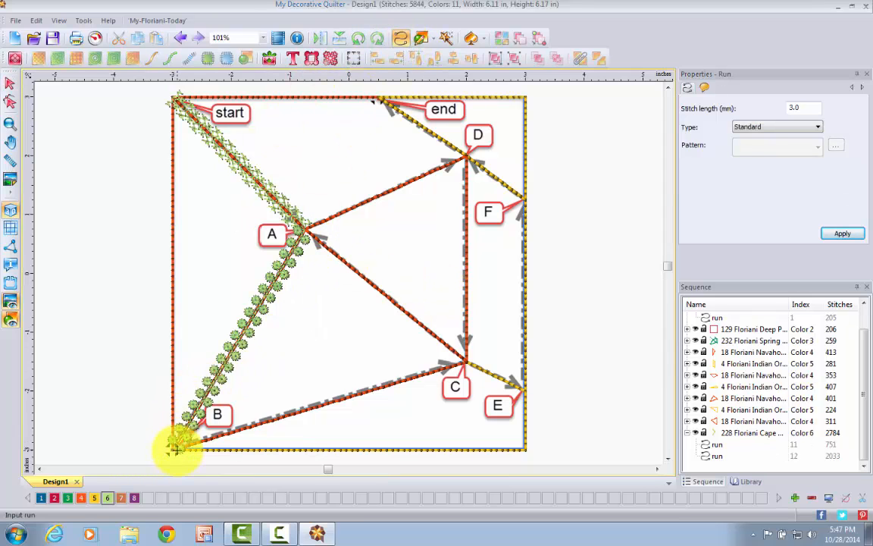
left_click(174, 449)
left_click(464, 364)
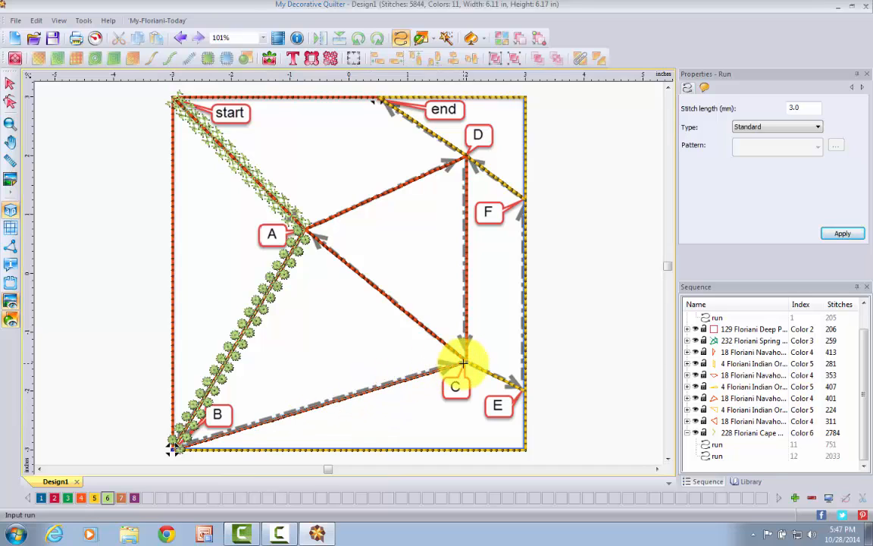
right_click(464, 363)
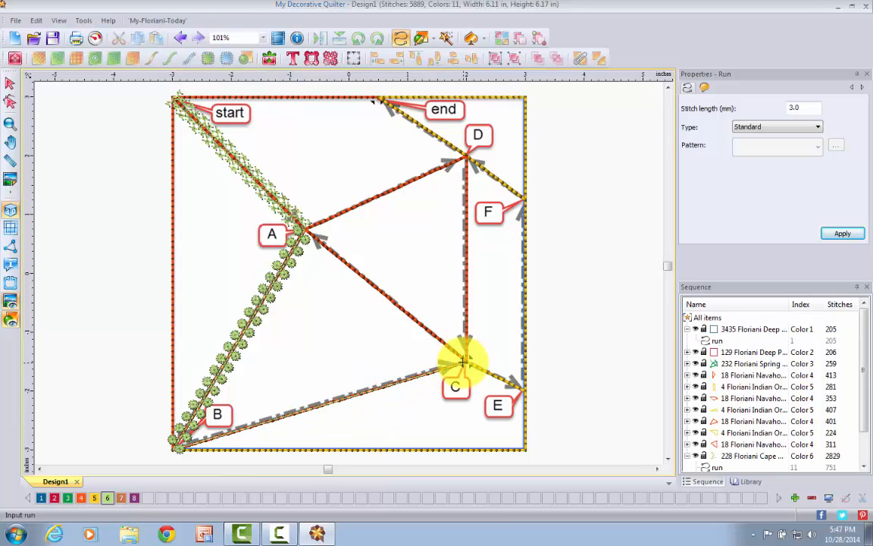
Set the B-to-C run's type to Crazy Quilting and choose the Stitch25 pattern.
left_click(10, 91)
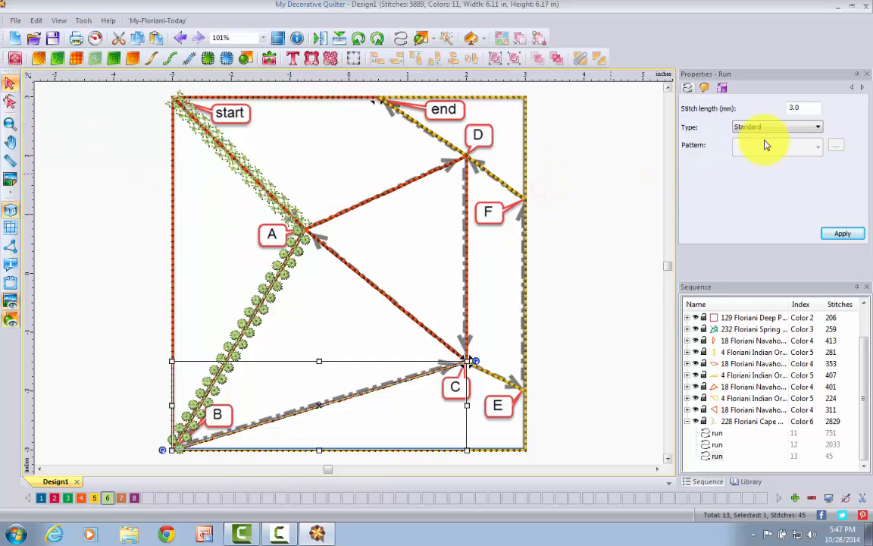
left_click(793, 132)
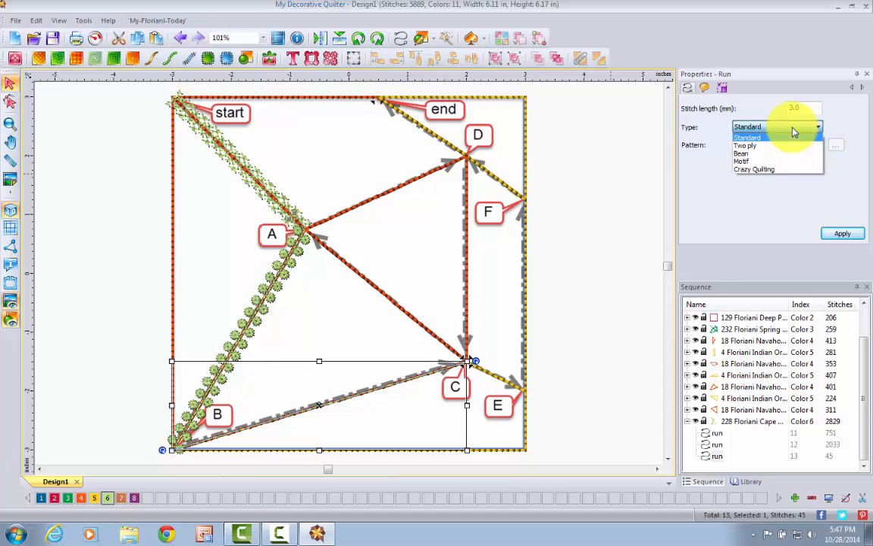
left_click(782, 169)
left_click(809, 144)
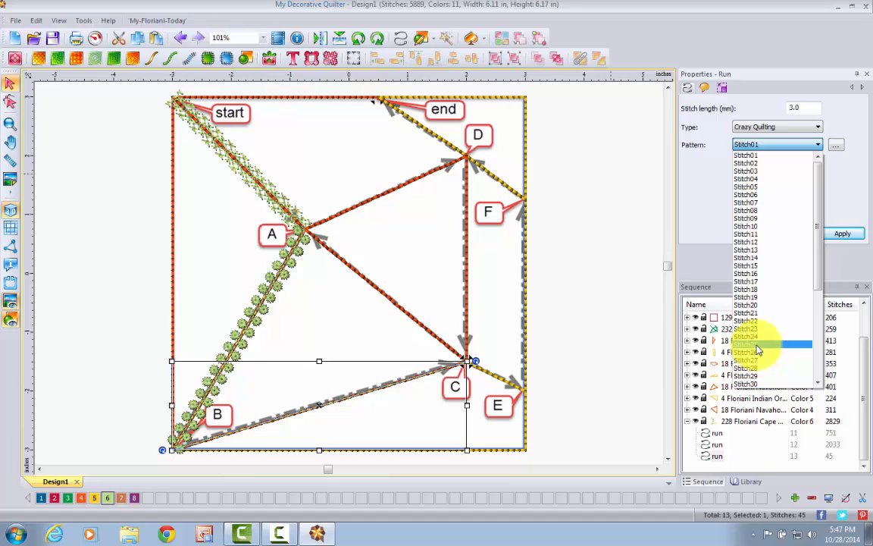
left_click(758, 345)
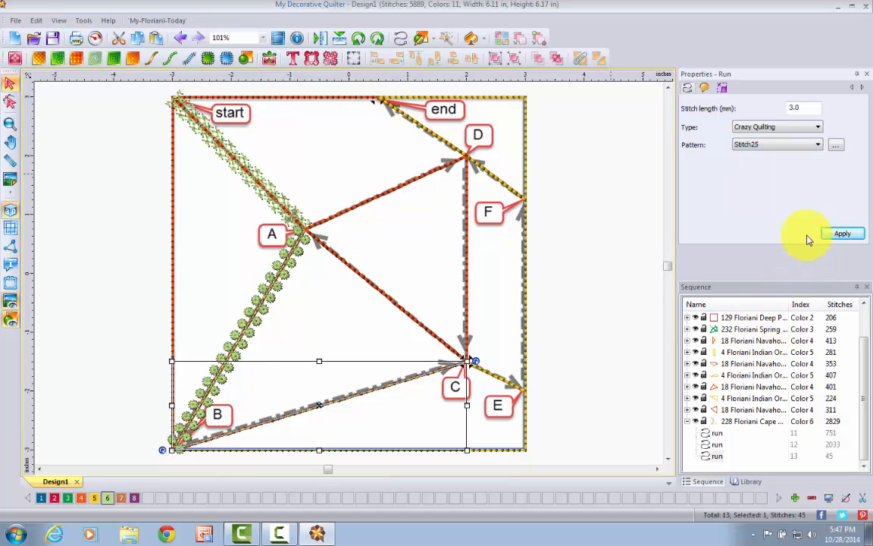
Set the B-to-C run's stitch length to 6 mm and apply its crazy quilting properties.
double_click(801, 104)
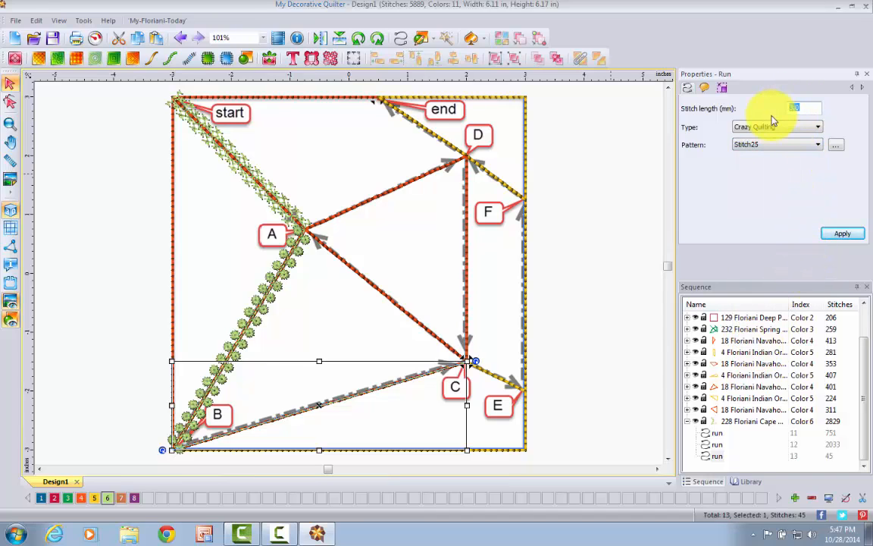
type("6")
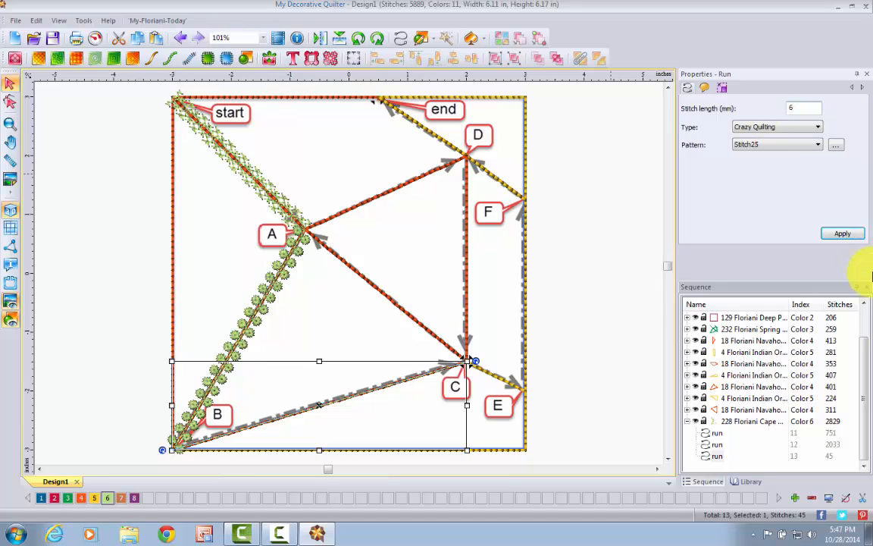
left_click(840, 235)
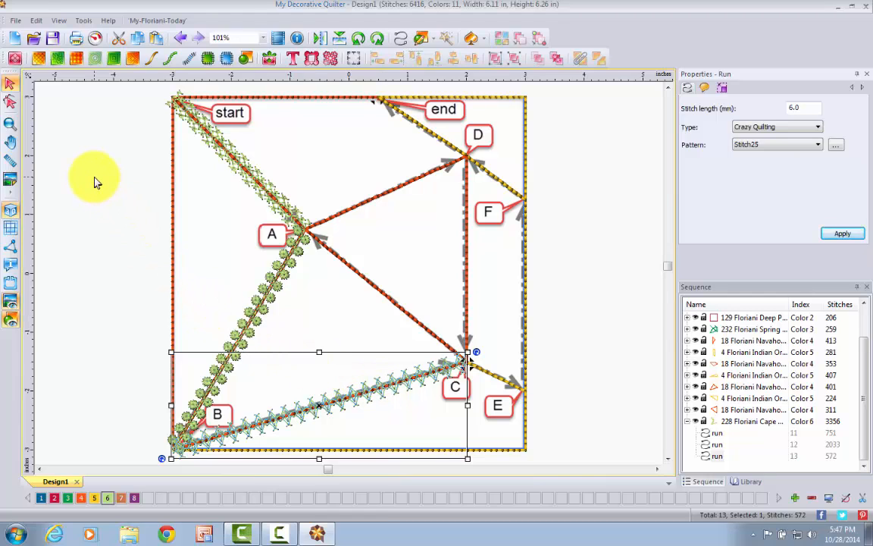
Start saving the design and browse to the October 2014 folder inside MDQ Project's OCTOBER folder.
left_click(18, 22)
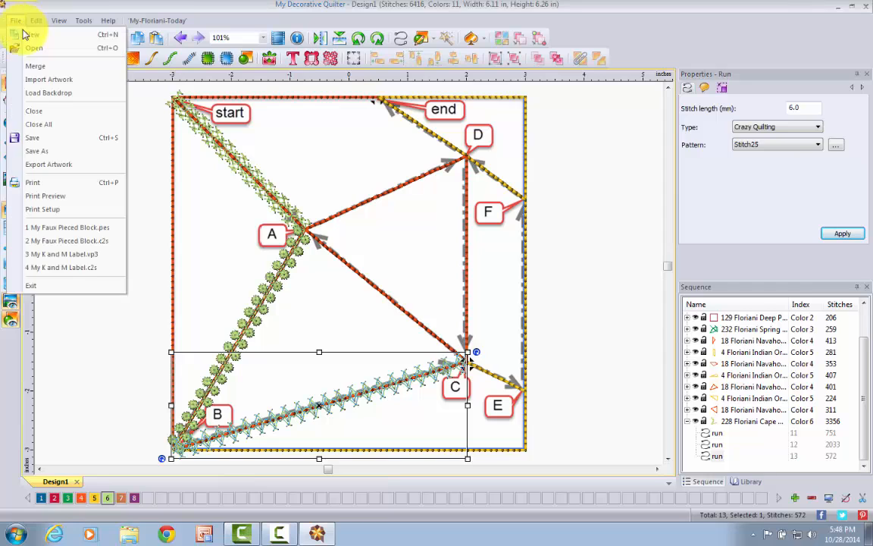
left_click(42, 139)
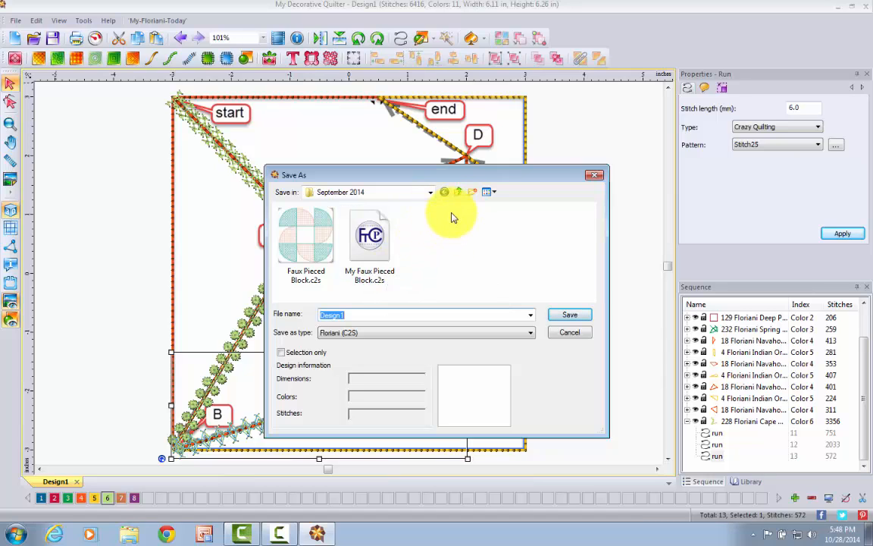
left_click(458, 193)
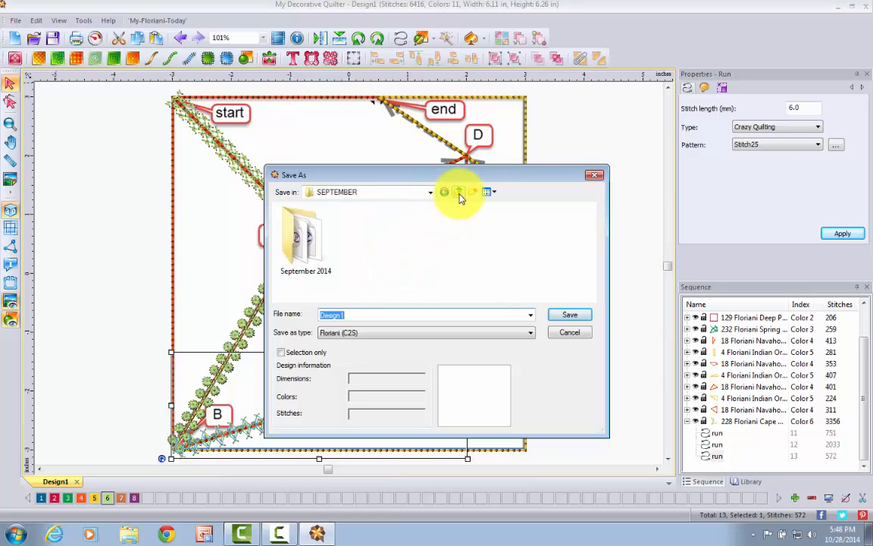
left_click(458, 194)
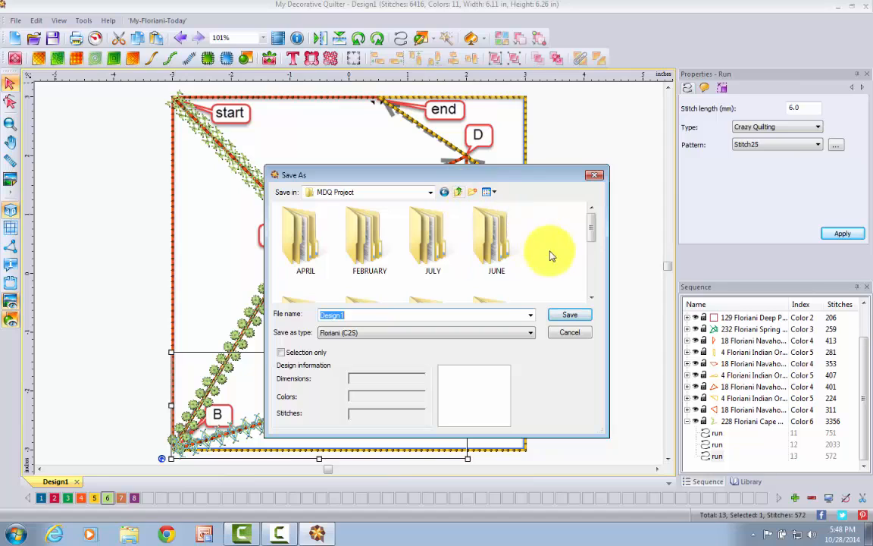
scroll(593, 301, "down", 2)
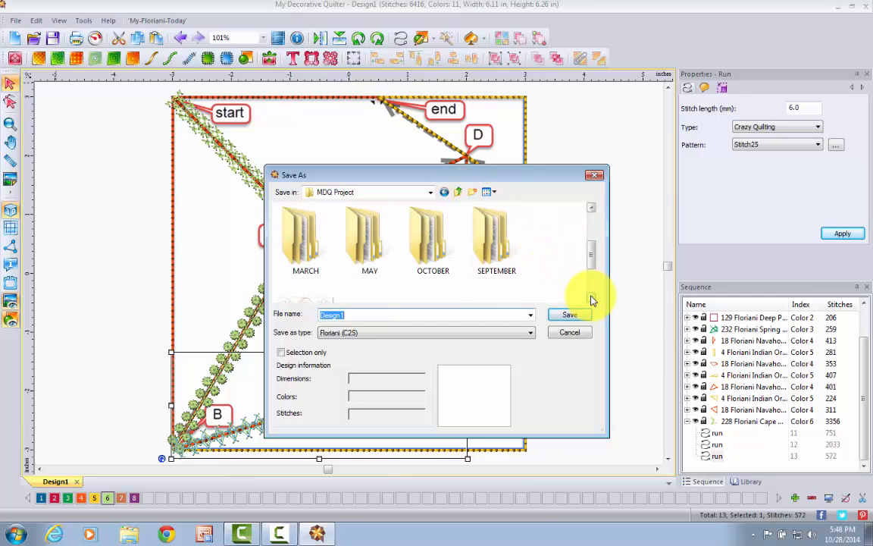
scroll(593, 299, "down", 2)
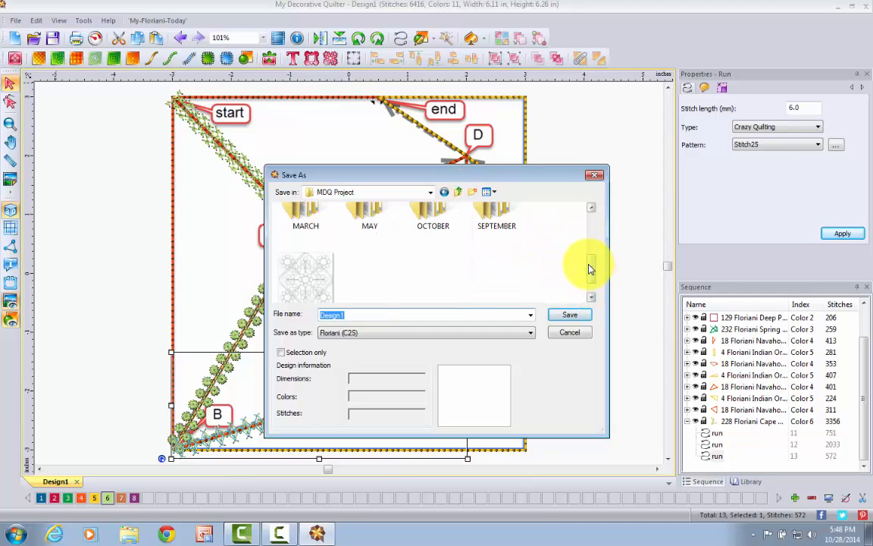
double_click(432, 216)
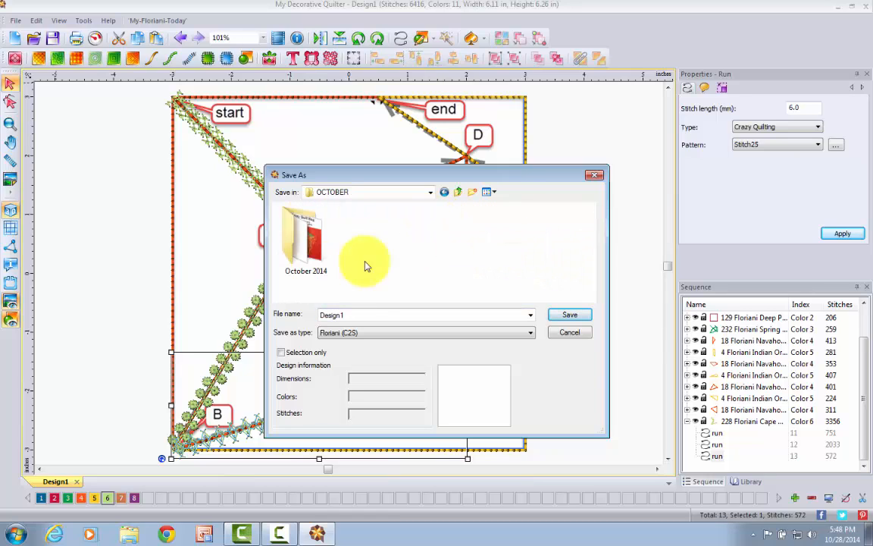
double_click(305, 237)
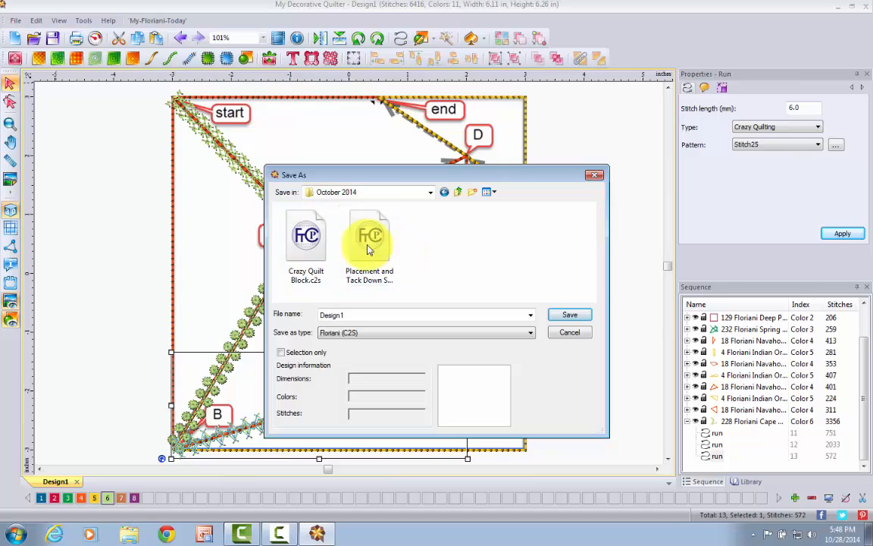
Pick Crazy Quilt Block.c2s as the file name, review the available embroidery formats, and cancel the save.
left_click(304, 241)
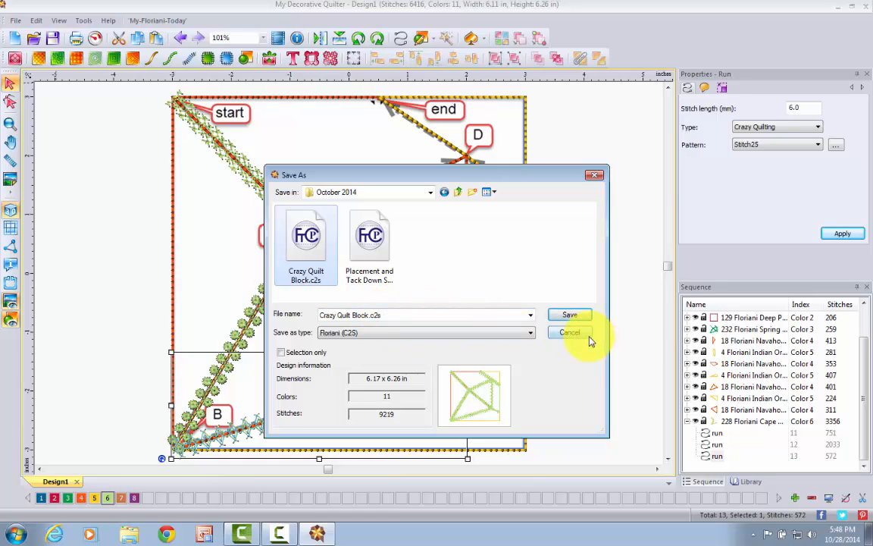
left_click(533, 337)
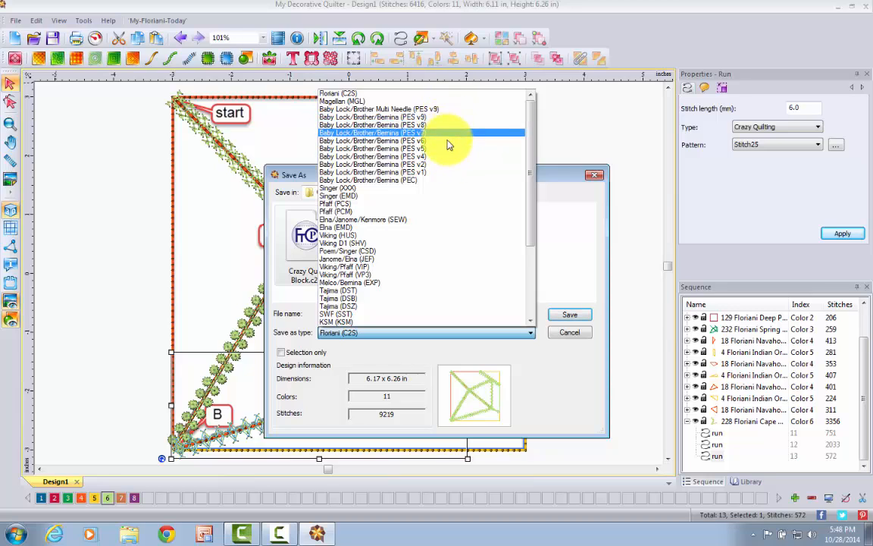
left_click(580, 353)
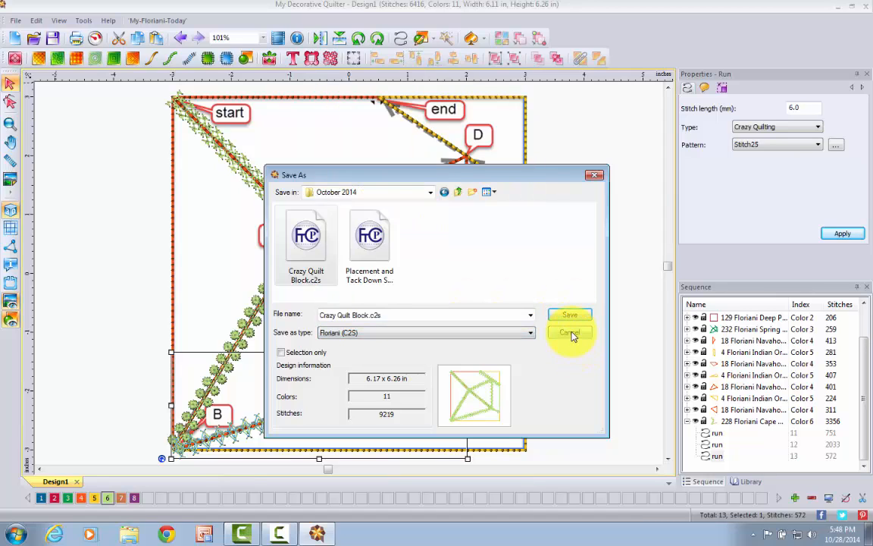
left_click(569, 333)
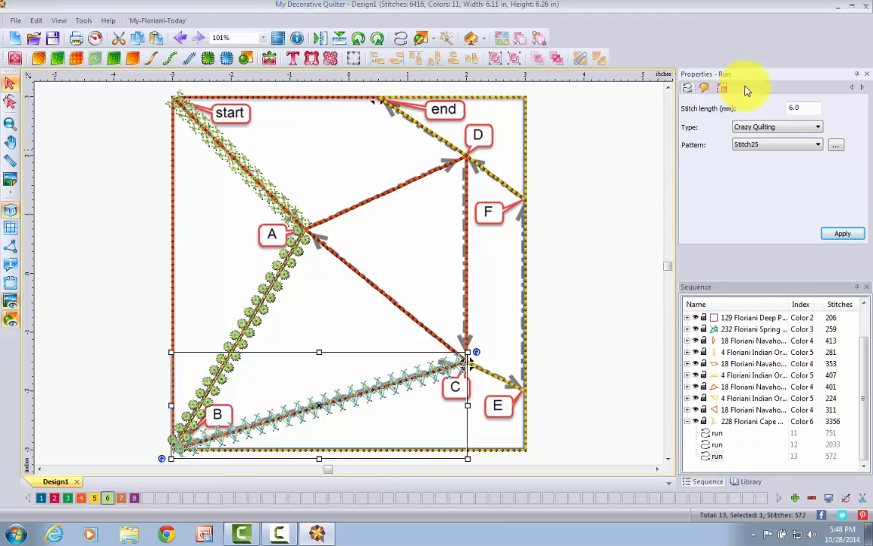
Close the embroidery program without saving the changes to Design1.
left_click(866, 9)
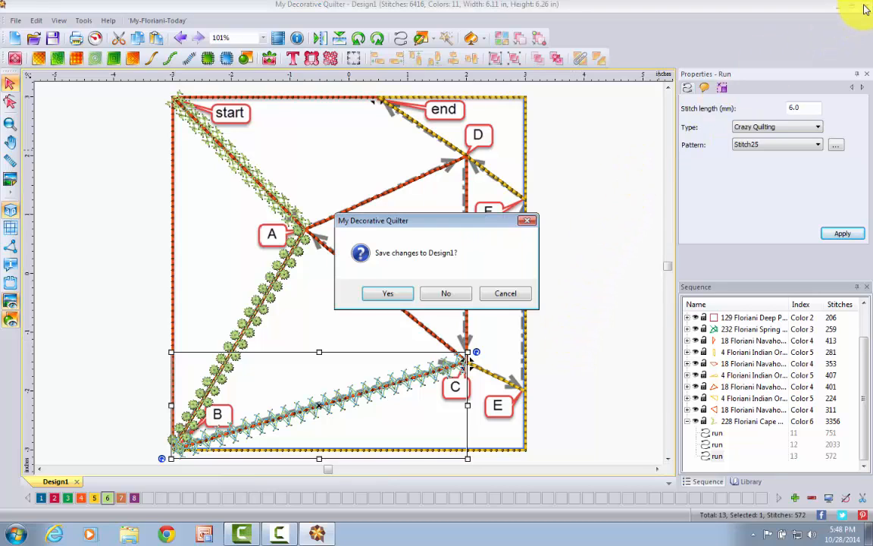
left_click(455, 294)
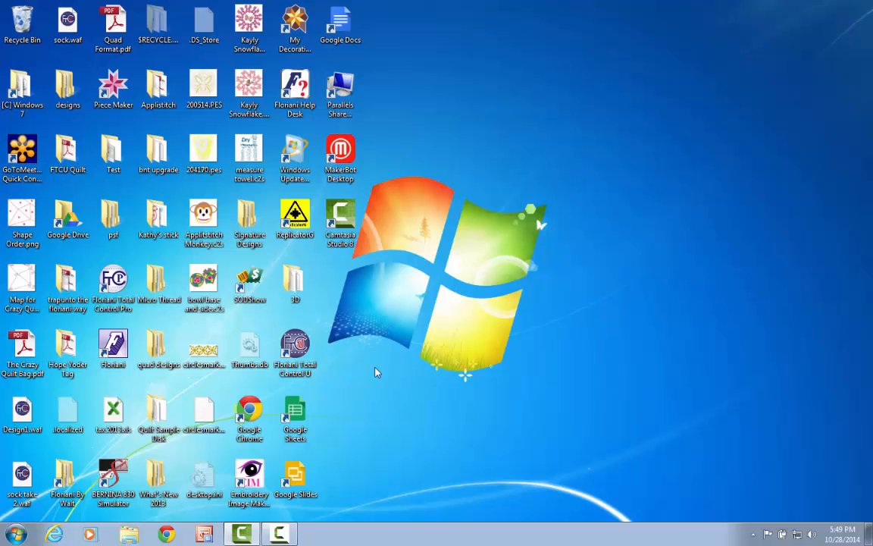
Open the Crazy Quilt Bag Assembly.ppt presentation in PowerPoint Viewer and advance to the finished bag's photo slide.
right_click(205, 535)
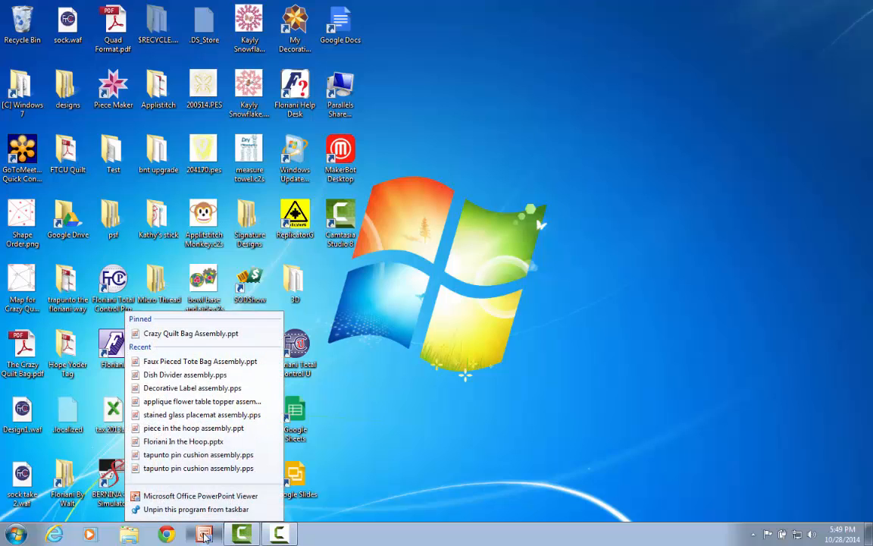
left_click(212, 335)
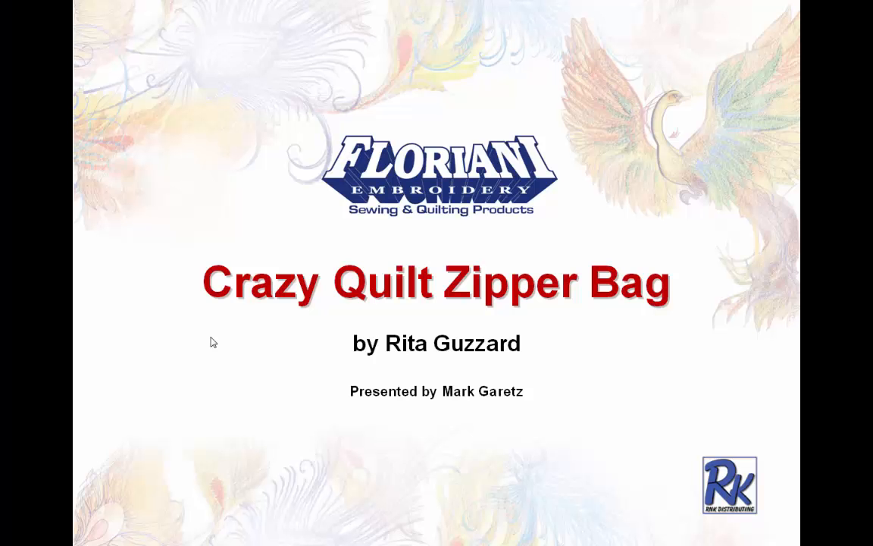
left_click(688, 315)
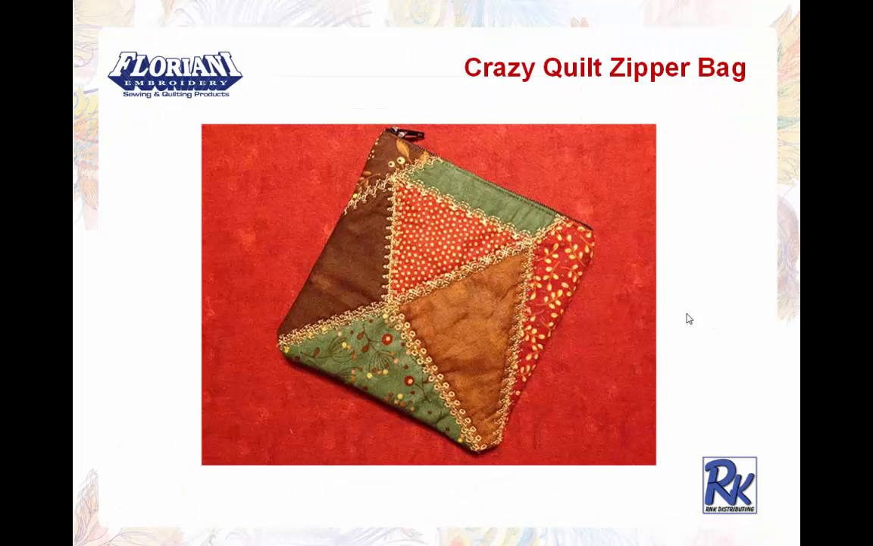